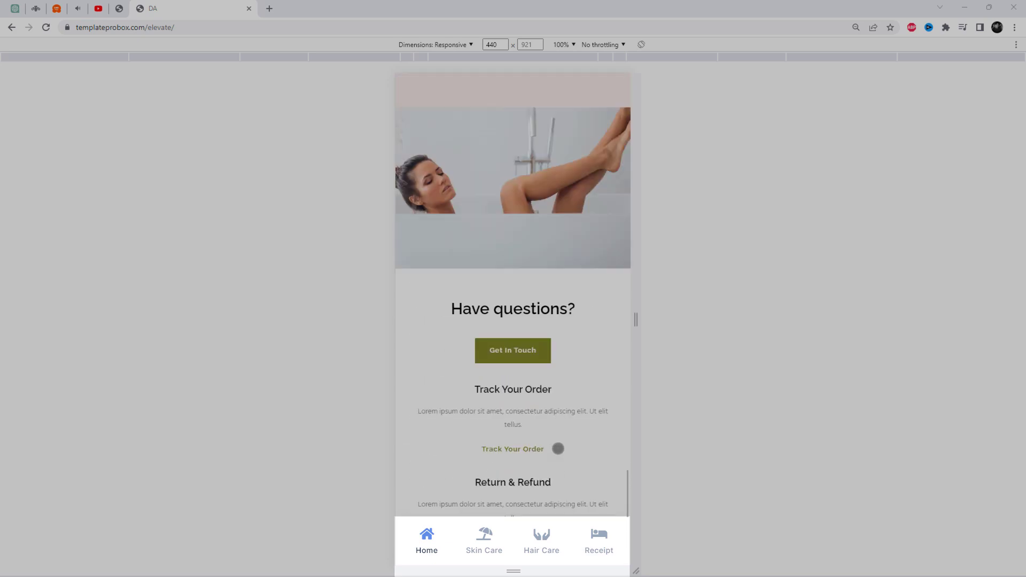
Scroll to the top of the mobile preview and try the Skin Care, Hair Care and Receipt bottom links.
{"action": "scroll", "coordinate": [558, 448], "scroll_direction": "up", "scroll_amount": 3}
{"action": "scroll", "coordinate": [558, 448], "scroll_direction": "up", "scroll_amount": 5}
{"action": "scroll", "coordinate": [558, 448], "scroll_direction": "up", "scroll_amount": 5}
{"action": "scroll", "coordinate": [558, 448], "scroll_direction": "up", "scroll_amount": 5}
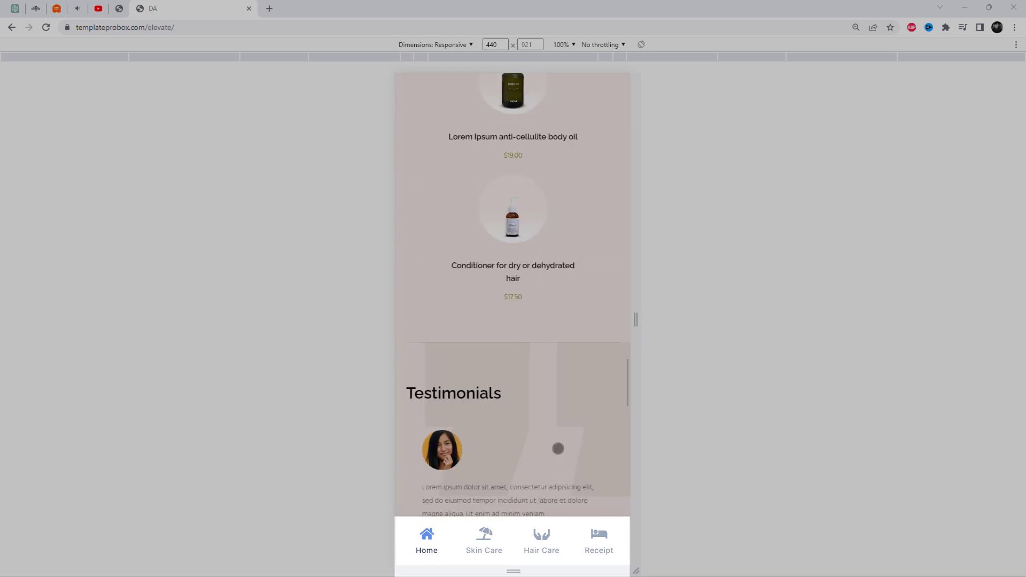
{"action": "scroll", "coordinate": [558, 448], "scroll_direction": "up", "scroll_amount": 5}
{"action": "scroll", "coordinate": [558, 448], "scroll_direction": "up", "scroll_amount": 5}
{"action": "scroll", "coordinate": [557, 448], "scroll_direction": "up", "scroll_amount": 5}
{"action": "scroll", "coordinate": [557, 448], "scroll_direction": "up", "scroll_amount": 5}
{"action": "scroll", "coordinate": [558, 448], "scroll_direction": "up", "scroll_amount": 3}
{"action": "scroll", "coordinate": [550, 443], "scroll_direction": "up", "scroll_amount": 5}
{"action": "scroll", "coordinate": [550, 444], "scroll_direction": "up", "scroll_amount": 5}
{"action": "scroll", "coordinate": [551, 443], "scroll_direction": "up", "scroll_amount": 5}
{"action": "left_click", "coordinate": [484, 534]}
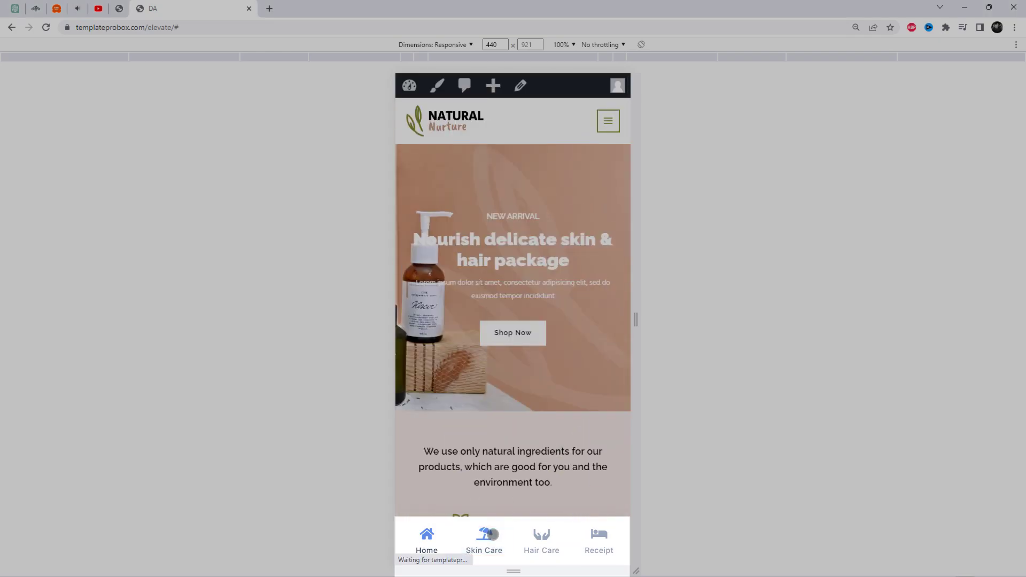
{"action": "left_click", "coordinate": [536, 541]}
{"action": "left_click", "coordinate": [596, 540]}
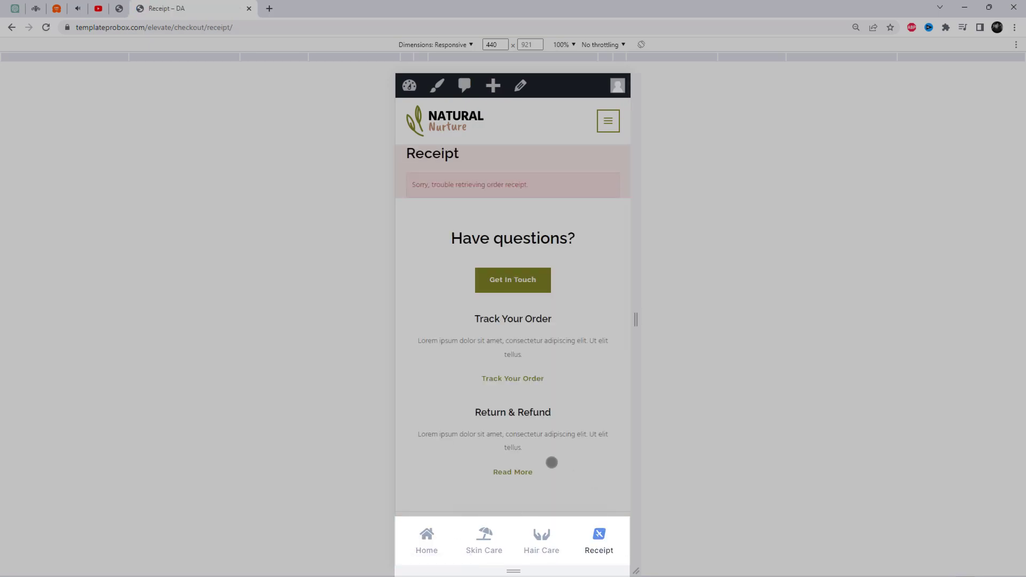
Return to the site's home page, scroll down, and try the Hair Care link again.
{"action": "left_click", "coordinate": [450, 125]}
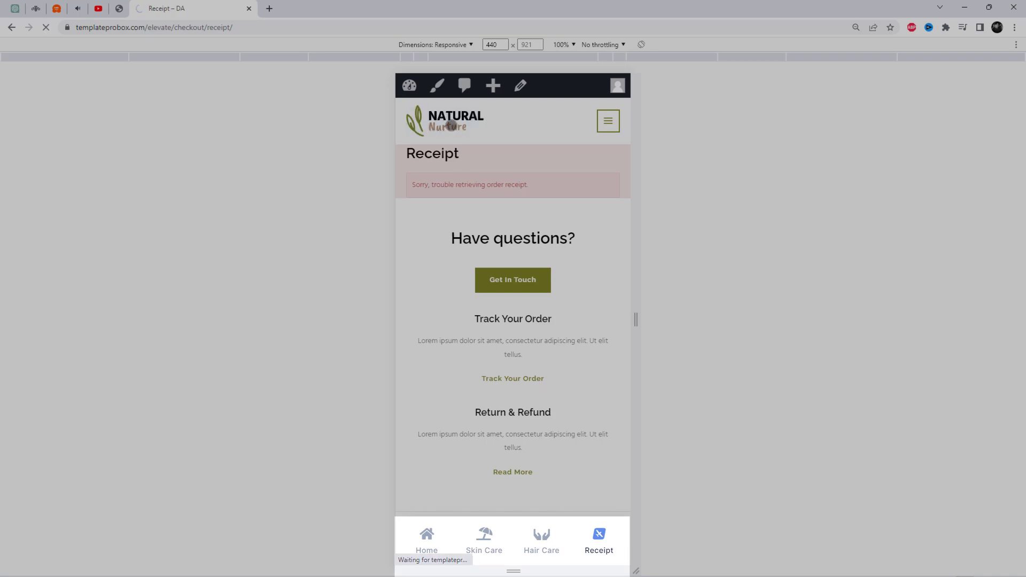
{"action": "scroll", "coordinate": [527, 351], "scroll_direction": "down", "scroll_amount": 5}
{"action": "scroll", "coordinate": [545, 472], "scroll_direction": "down", "scroll_amount": 8}
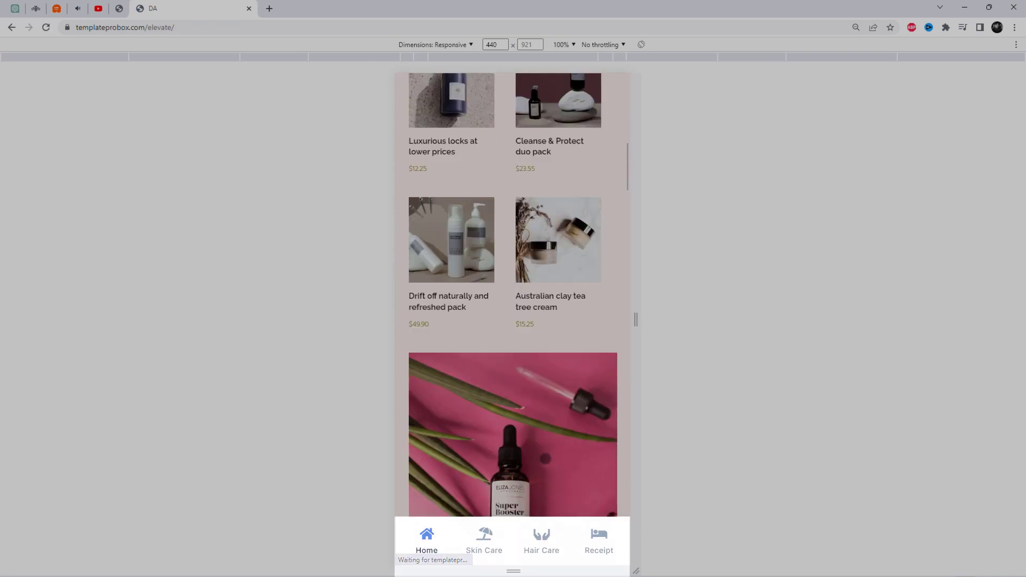
{"action": "scroll", "coordinate": [600, 543], "scroll_direction": "down", "scroll_amount": 5}
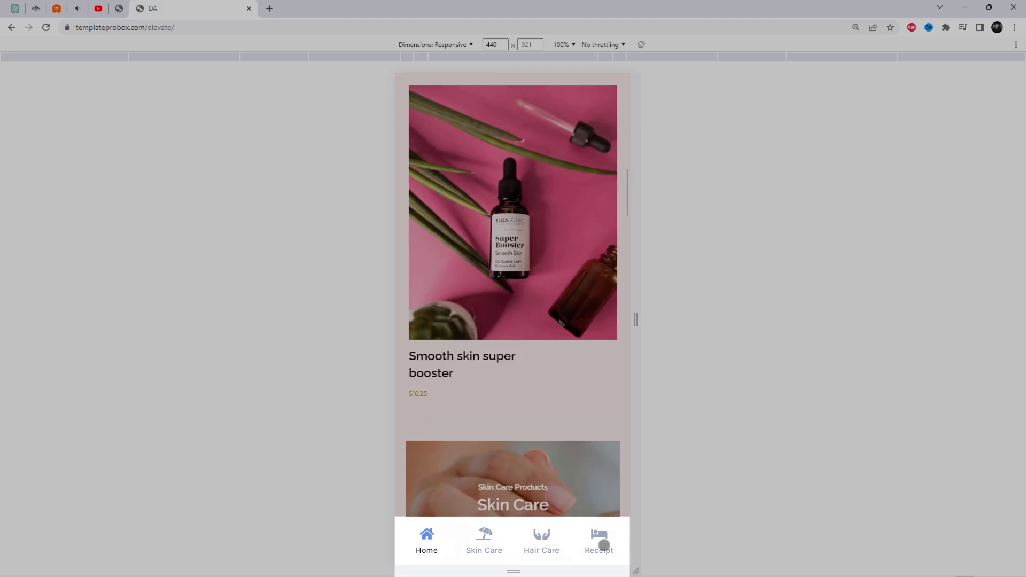
{"action": "scroll", "coordinate": [604, 545], "scroll_direction": "down", "scroll_amount": 5}
{"action": "scroll", "coordinate": [605, 544], "scroll_direction": "down", "scroll_amount": 6}
{"action": "scroll", "coordinate": [606, 543], "scroll_direction": "down", "scroll_amount": 6}
{"action": "scroll", "coordinate": [607, 543], "scroll_direction": "down", "scroll_amount": 6}
{"action": "scroll", "coordinate": [607, 542], "scroll_direction": "down", "scroll_amount": 5}
{"action": "scroll", "coordinate": [608, 542], "scroll_direction": "down", "scroll_amount": 5}
{"action": "scroll", "coordinate": [609, 542], "scroll_direction": "down", "scroll_amount": 5}
{"action": "scroll", "coordinate": [609, 542], "scroll_direction": "down", "scroll_amount": 4}
{"action": "scroll", "coordinate": [610, 542], "scroll_direction": "down", "scroll_amount": 4}
{"action": "scroll", "coordinate": [609, 541], "scroll_direction": "down", "scroll_amount": 6}
{"action": "scroll", "coordinate": [610, 542], "scroll_direction": "down", "scroll_amount": 4}
{"action": "scroll", "coordinate": [609, 542], "scroll_direction": "down", "scroll_amount": 6}
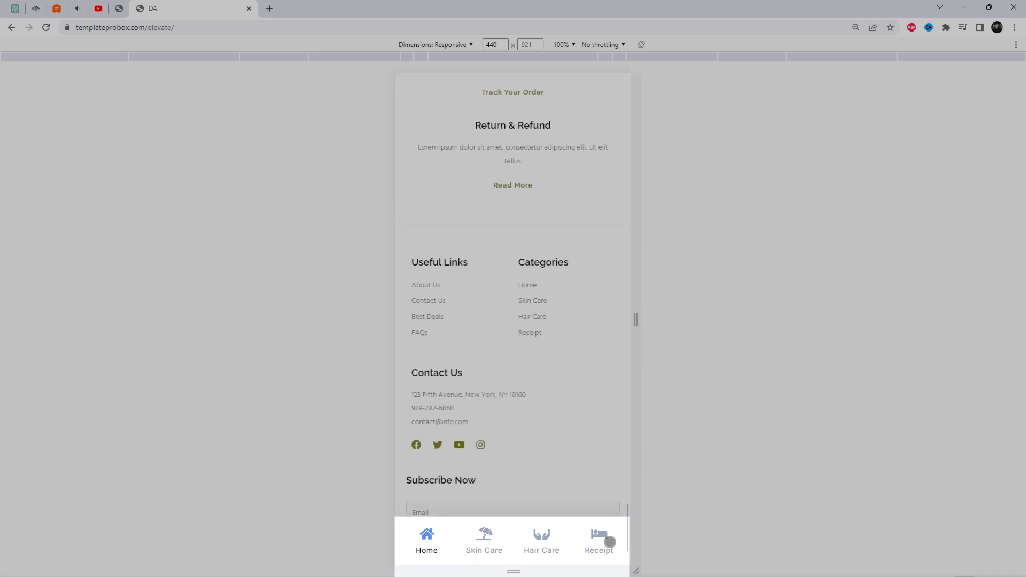
{"action": "left_click", "coordinate": [549, 534]}
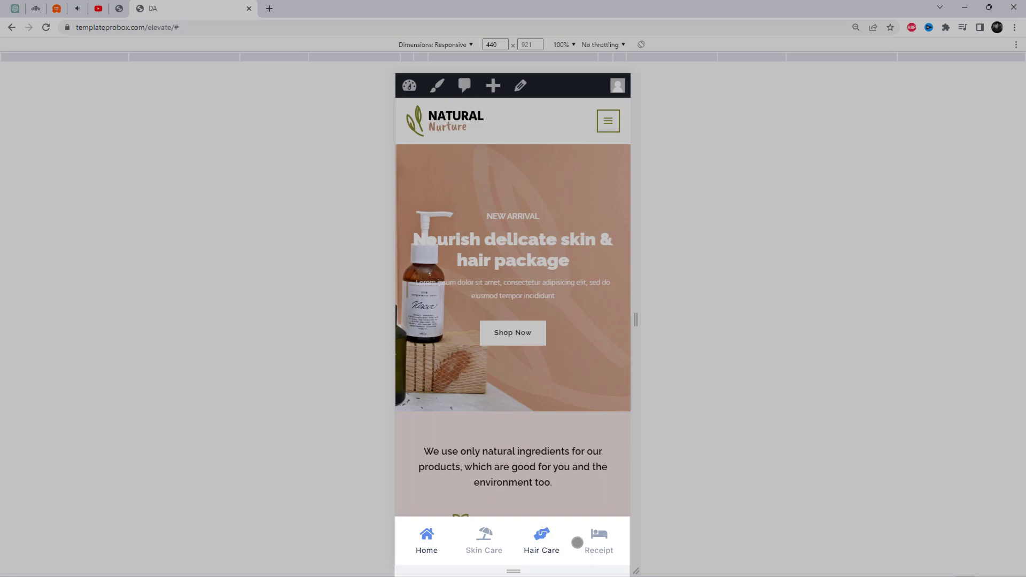
Scroll further down the preview, then switch to the WordPress admin plugins page.
{"action": "scroll", "coordinate": [532, 467], "scroll_direction": "down", "scroll_amount": 3}
{"action": "scroll", "coordinate": [532, 467], "scroll_direction": "down", "scroll_amount": 5}
{"action": "scroll", "coordinate": [533, 469], "scroll_direction": "down", "scroll_amount": 2}
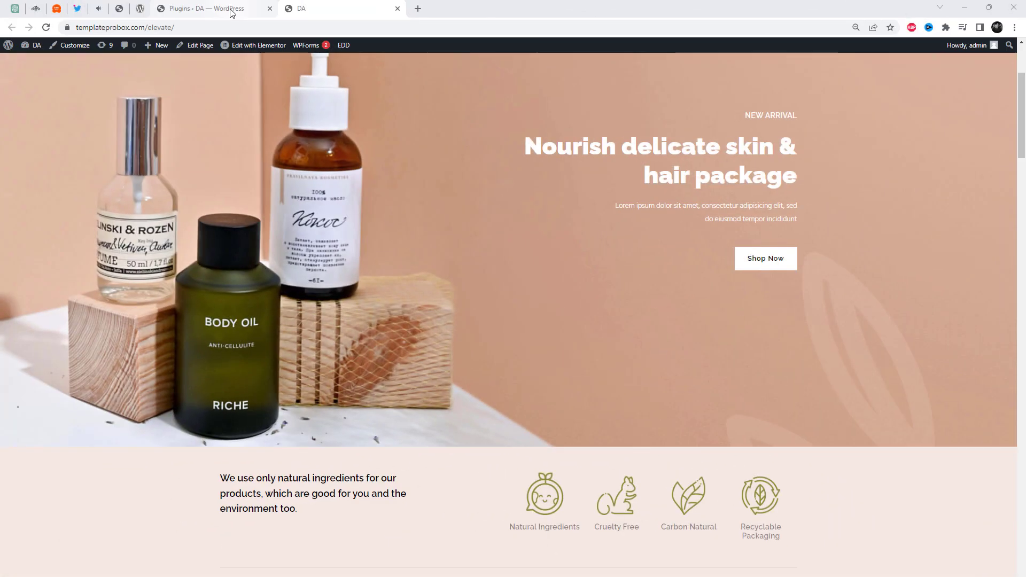
{"action": "left_click", "coordinate": [231, 12]}
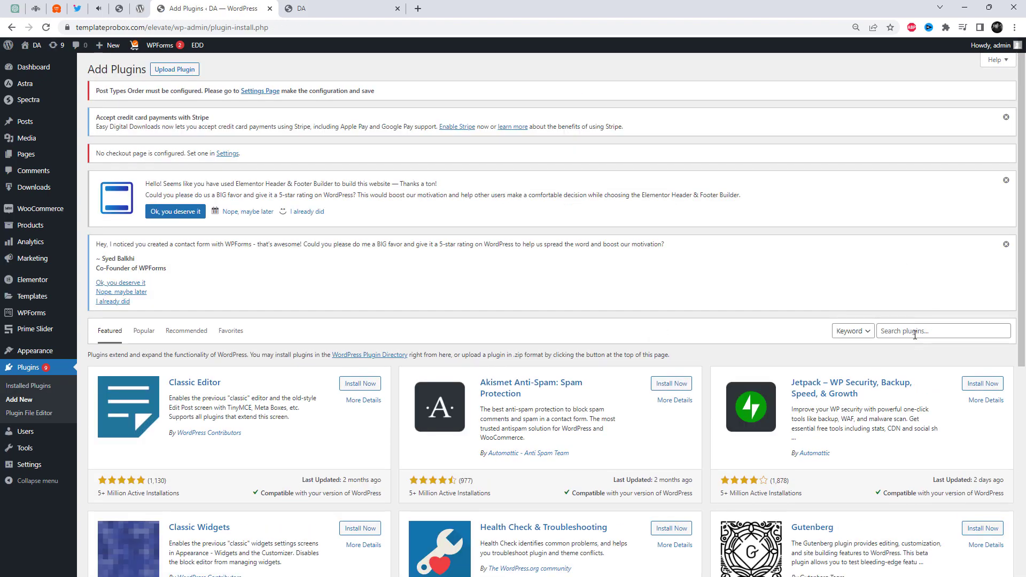
Search the plugin directory for 'WP Mobile Bottom Menu' and activate the BOOM DEVS plugin.
{"action": "left_click", "coordinate": [915, 331]}
{"action": "type", "text": "WP Mobile Bottom Menu"}
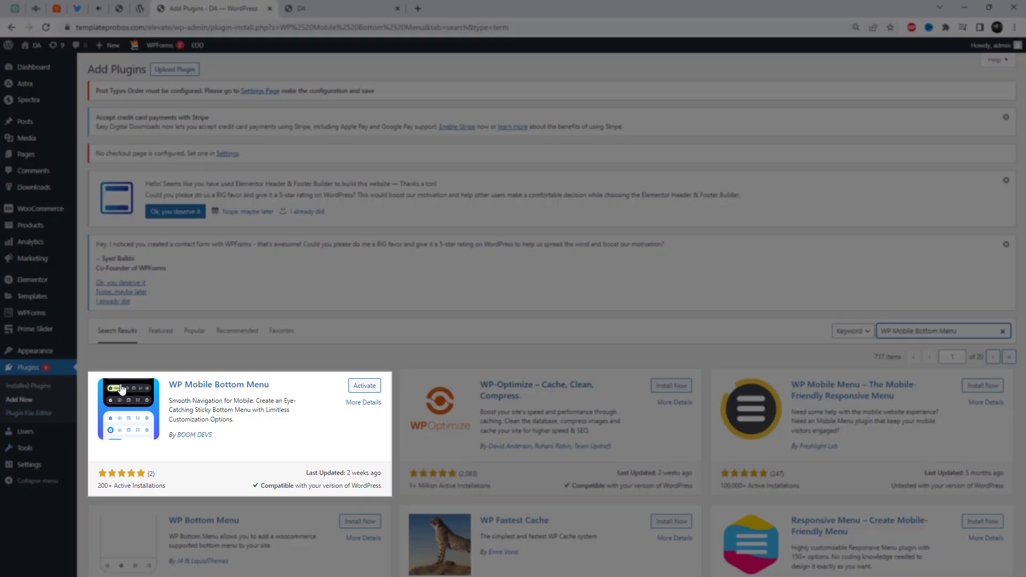
{"action": "left_click", "coordinate": [365, 386]}
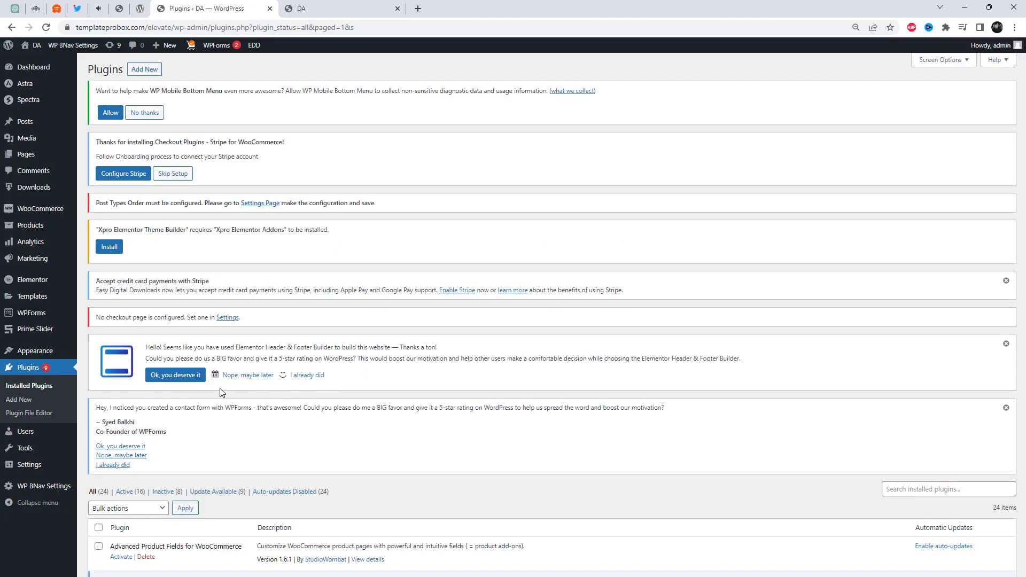
{"action": "mouse_move", "coordinate": [34, 350]}
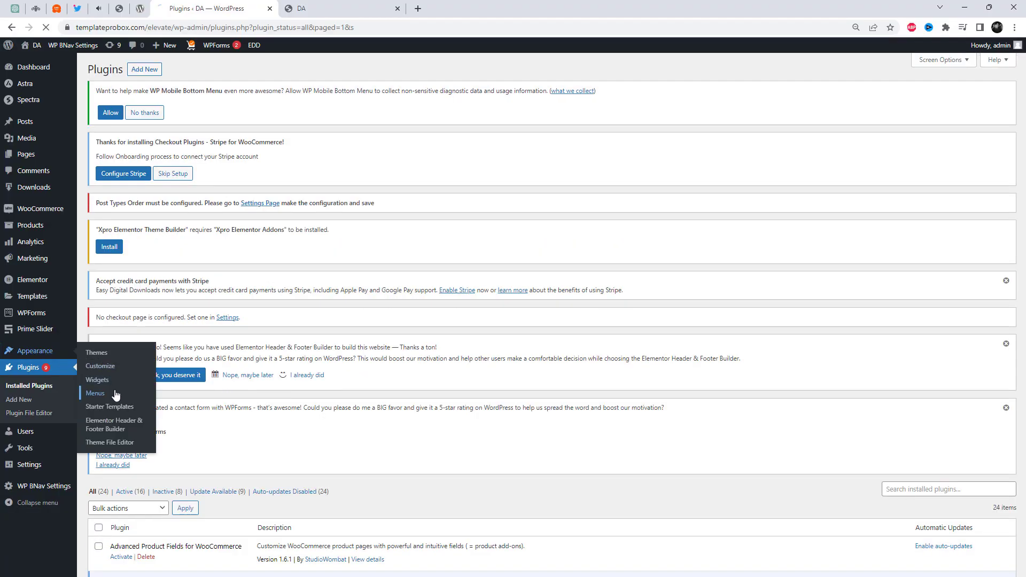
In Appearance > Menus, create 'Mobile Menu' with the BNAV Bottom Menu location ticked.
{"action": "left_click", "coordinate": [95, 394]}
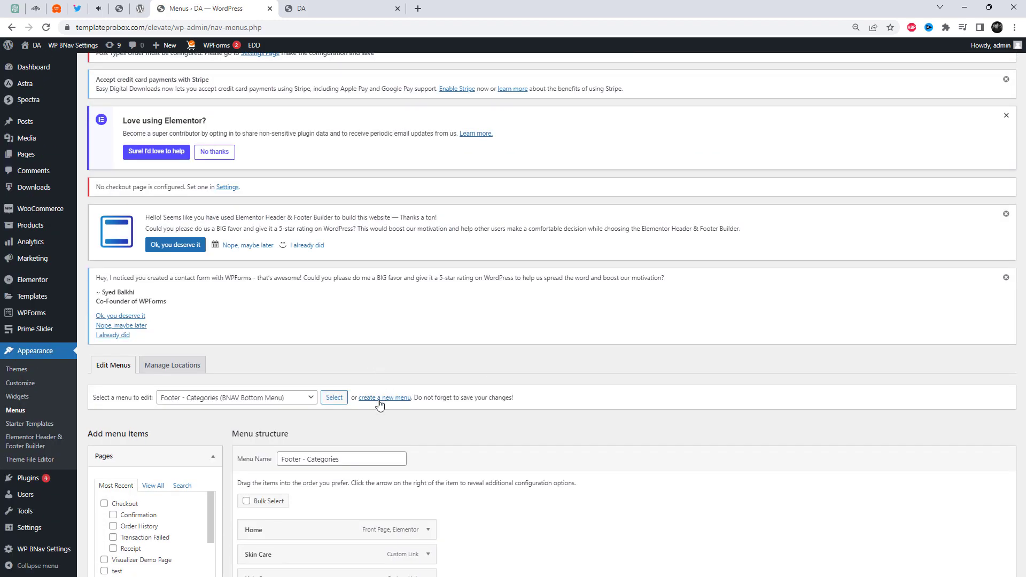
{"action": "left_click", "coordinate": [379, 398]}
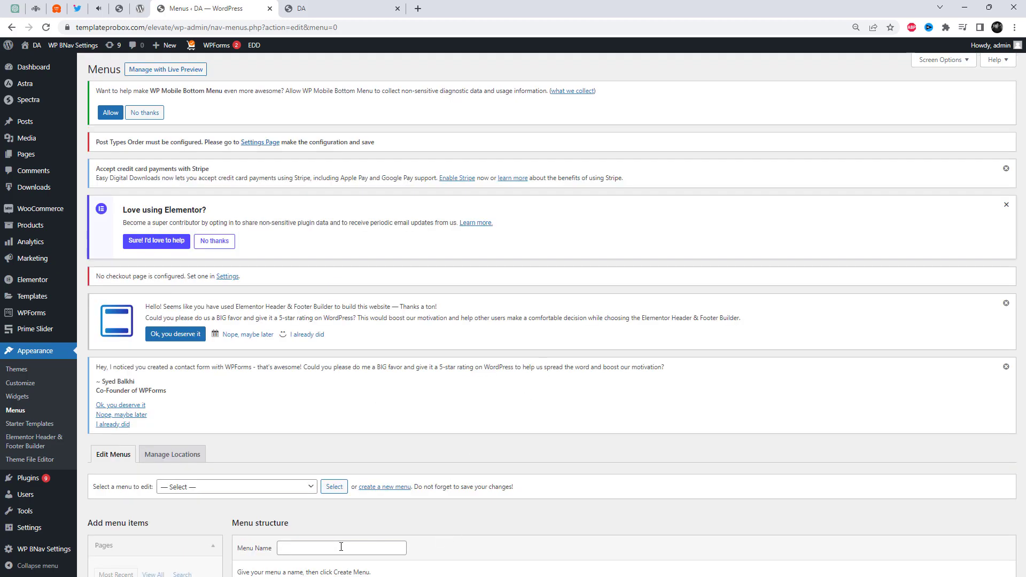
{"action": "left_click", "coordinate": [341, 547]}
{"action": "type", "text": "Mobile Menu"}
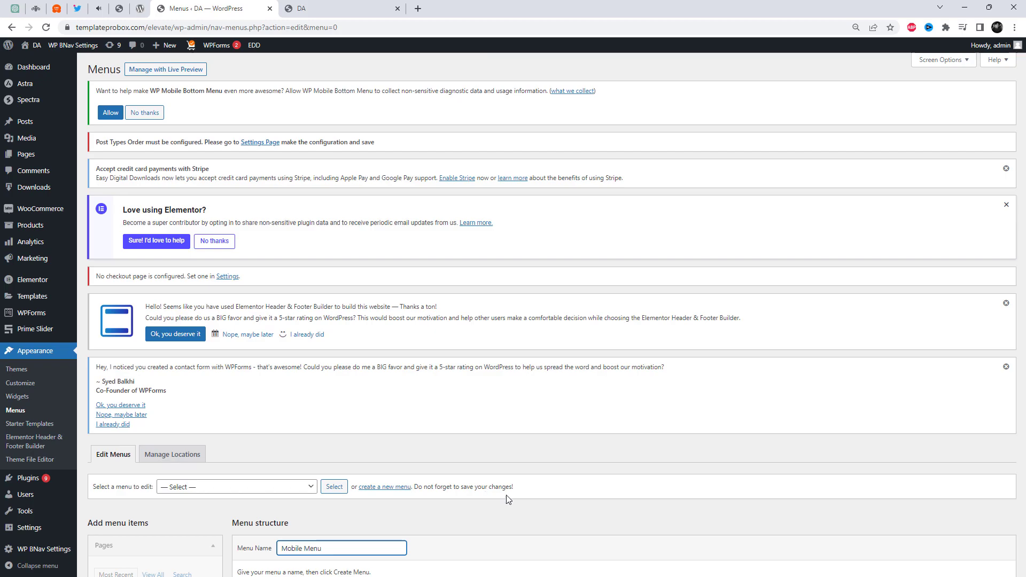
{"action": "scroll", "coordinate": [506, 495], "scroll_direction": "down", "scroll_amount": 5}
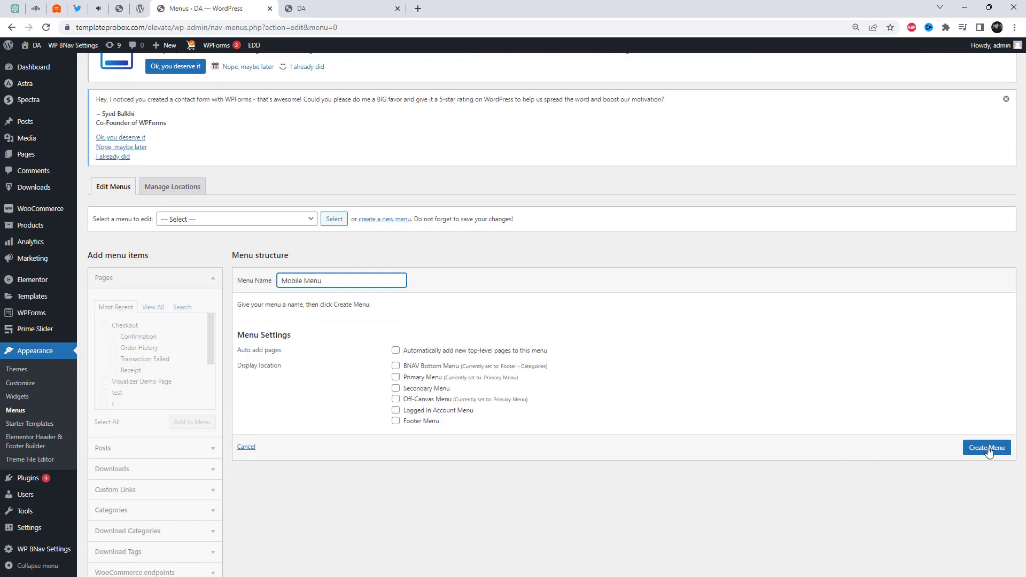
{"action": "left_click", "coordinate": [427, 369]}
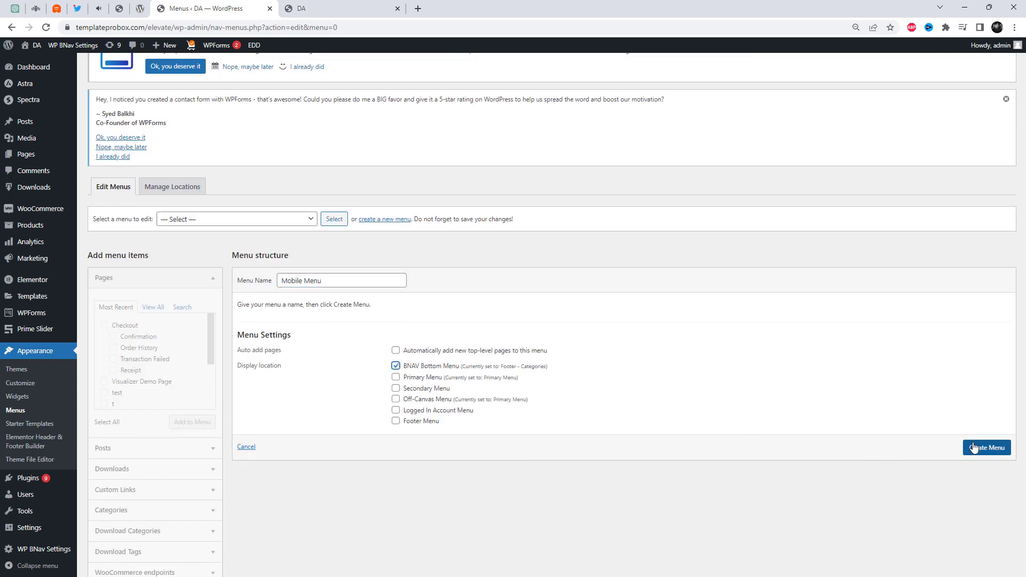
{"action": "left_click", "coordinate": [997, 449]}
From Pages > View All, add Home, About Us, Cart and Shop to Mobile Menu and save.
{"action": "scroll", "coordinate": [353, 440], "scroll_direction": "down", "scroll_amount": 4}
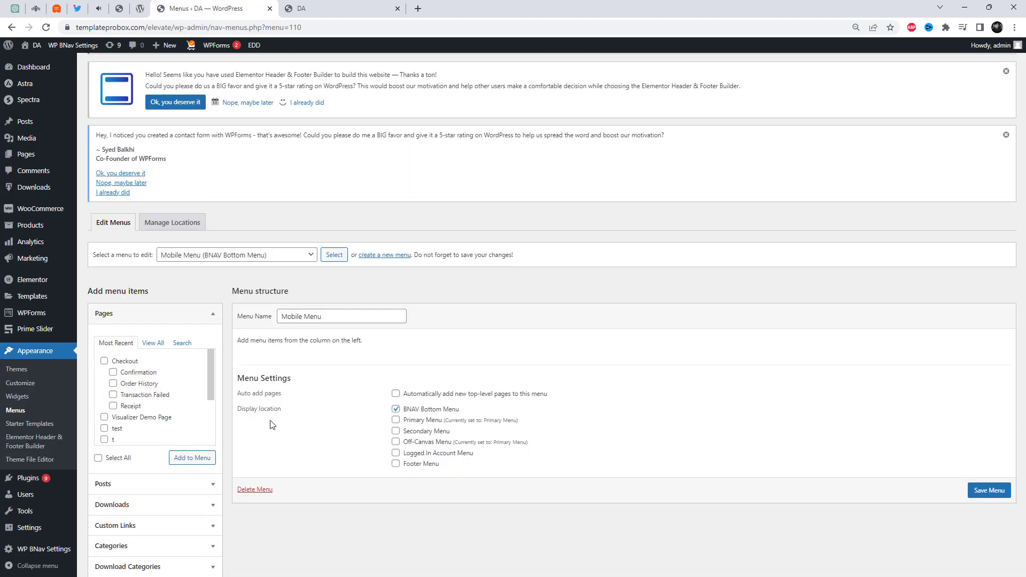
{"action": "left_click", "coordinate": [153, 343]}
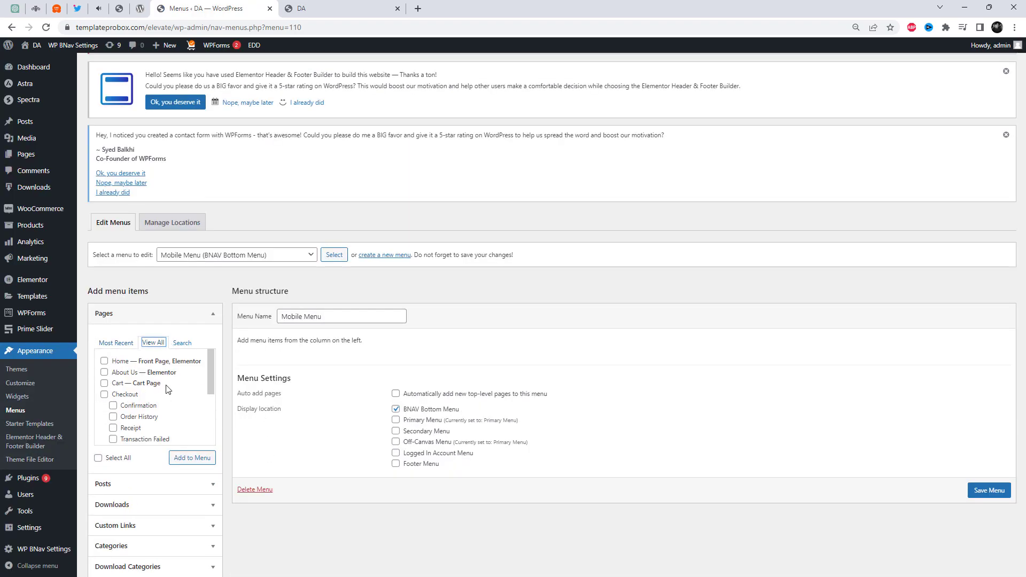
{"action": "left_click", "coordinate": [132, 373]}
{"action": "left_click", "coordinate": [132, 362]}
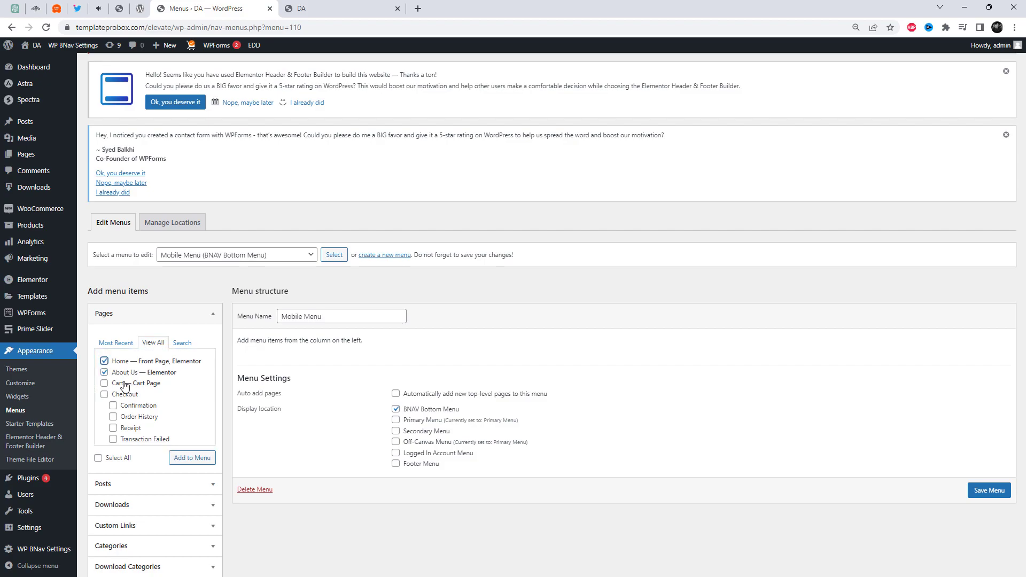
{"action": "scroll", "coordinate": [139, 395], "scroll_direction": "down", "scroll_amount": 1}
{"action": "scroll", "coordinate": [153, 406], "scroll_direction": "down", "scroll_amount": 1}
{"action": "left_click", "coordinate": [152, 407]}
{"action": "left_click", "coordinate": [199, 461]}
{"action": "scroll", "coordinate": [607, 490], "scroll_direction": "down", "scroll_amount": 1}
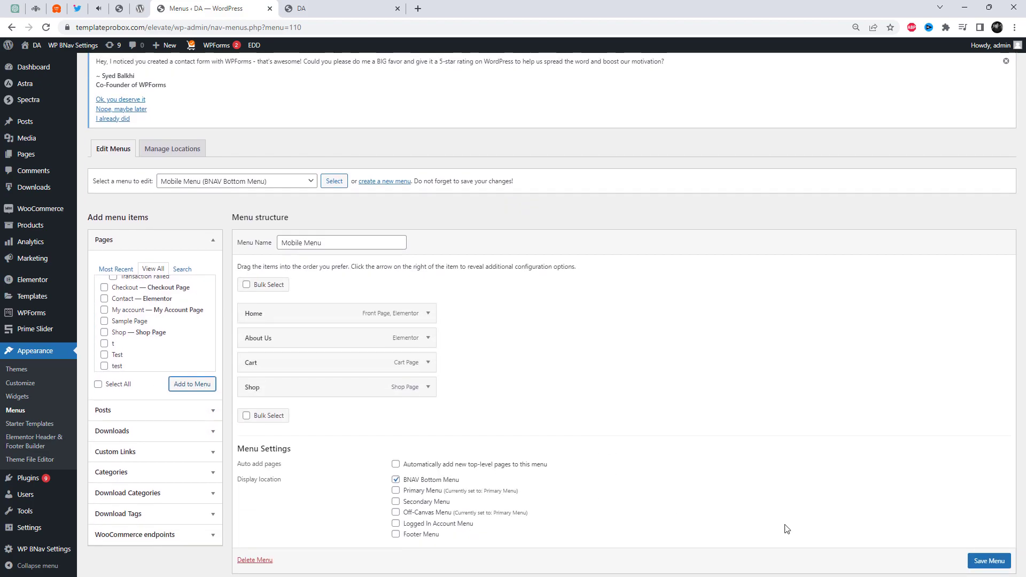
{"action": "left_click", "coordinate": [977, 563]}
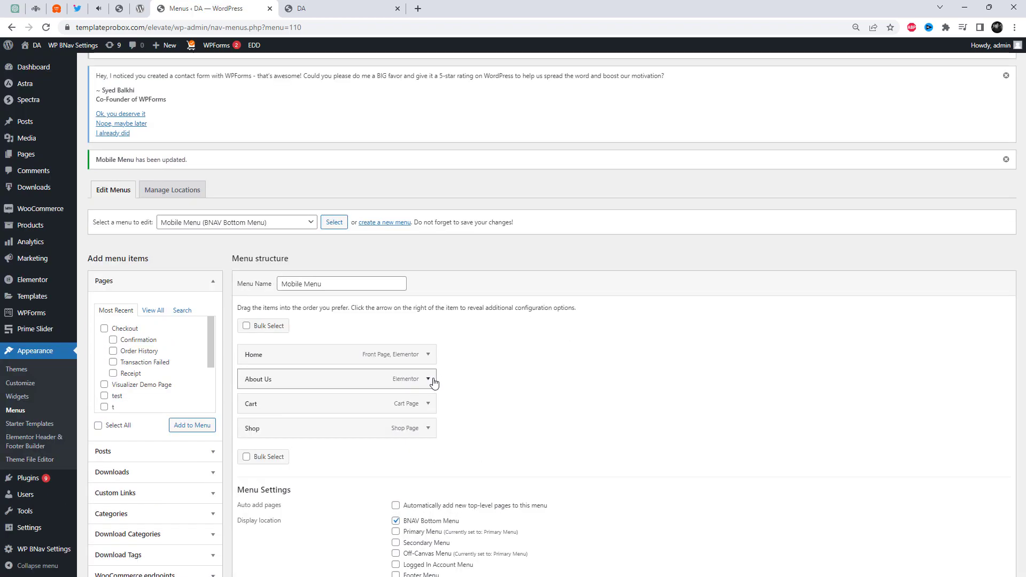
Give the About Us menu item a crescent icon and a crescent active icon.
{"action": "left_click", "coordinate": [428, 379]}
{"action": "scroll", "coordinate": [451, 426], "scroll_direction": "down", "scroll_amount": 5}
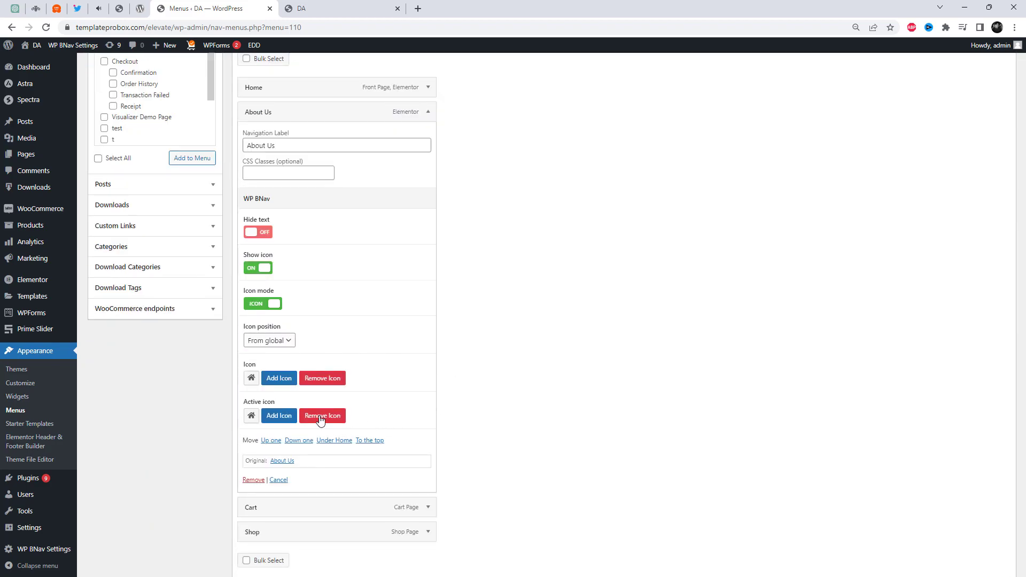
{"action": "left_click", "coordinate": [279, 378]}
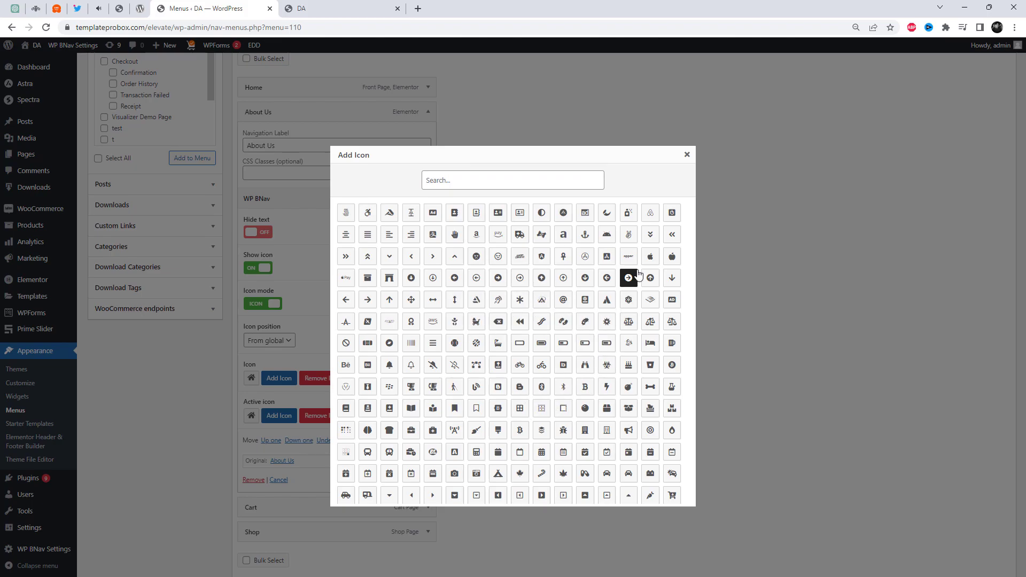
{"action": "left_click", "coordinate": [607, 213]}
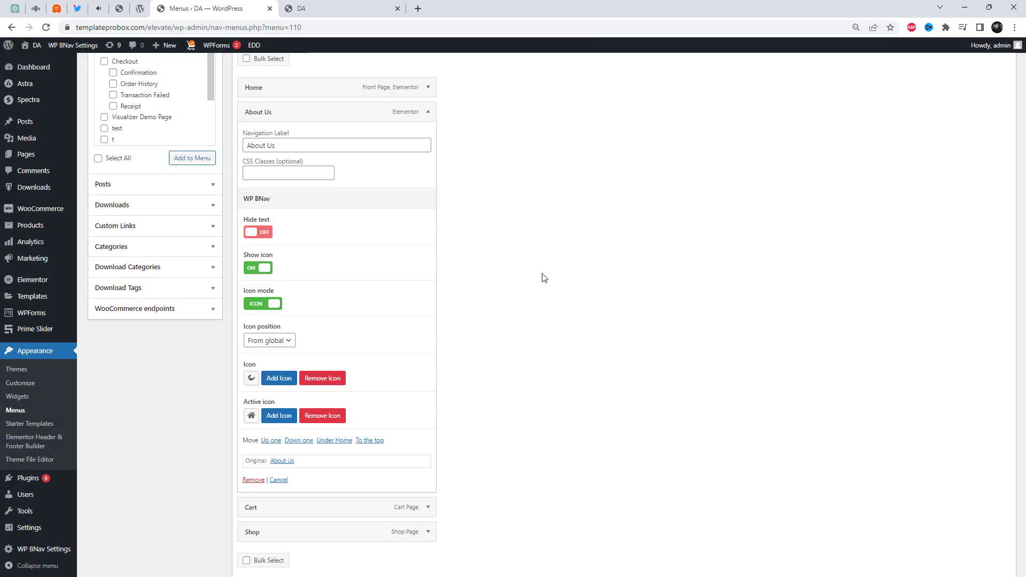
{"action": "left_click", "coordinate": [294, 416]}
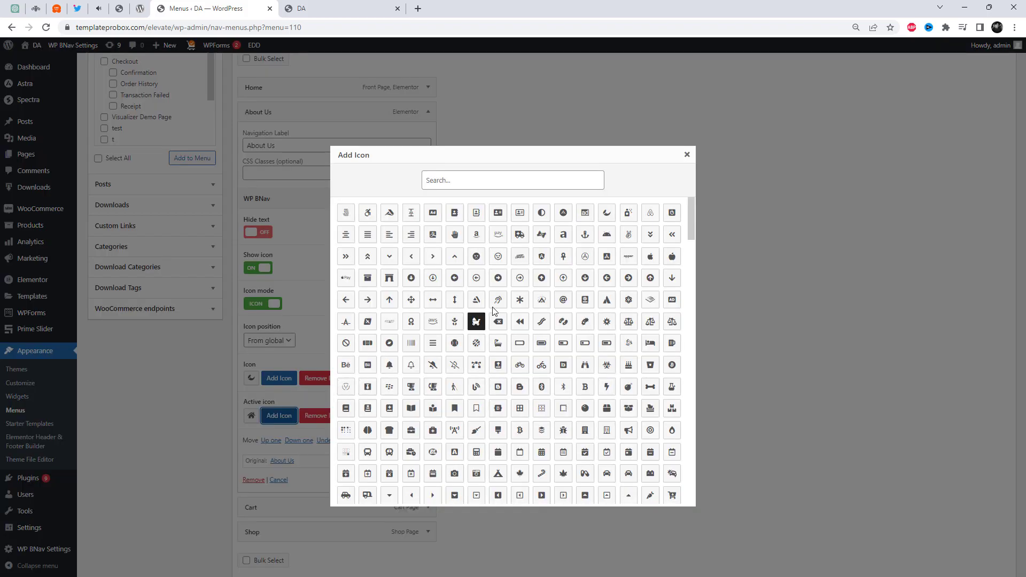
{"action": "left_click", "coordinate": [605, 213]}
{"action": "scroll", "coordinate": [673, 346], "scroll_direction": "down", "scroll_amount": 2}
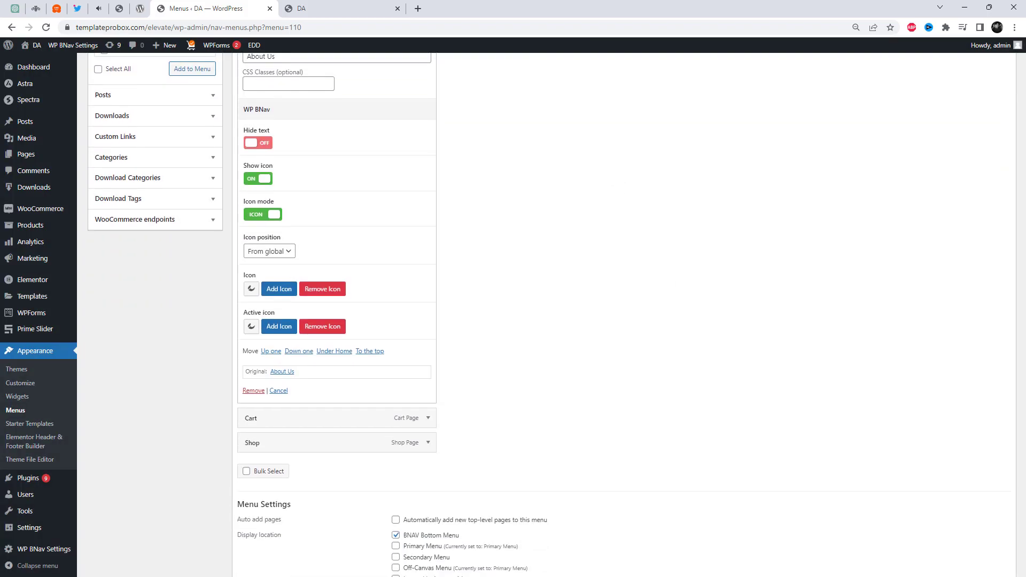
{"action": "scroll", "coordinate": [673, 347], "scroll_direction": "down", "scroll_amount": 1}
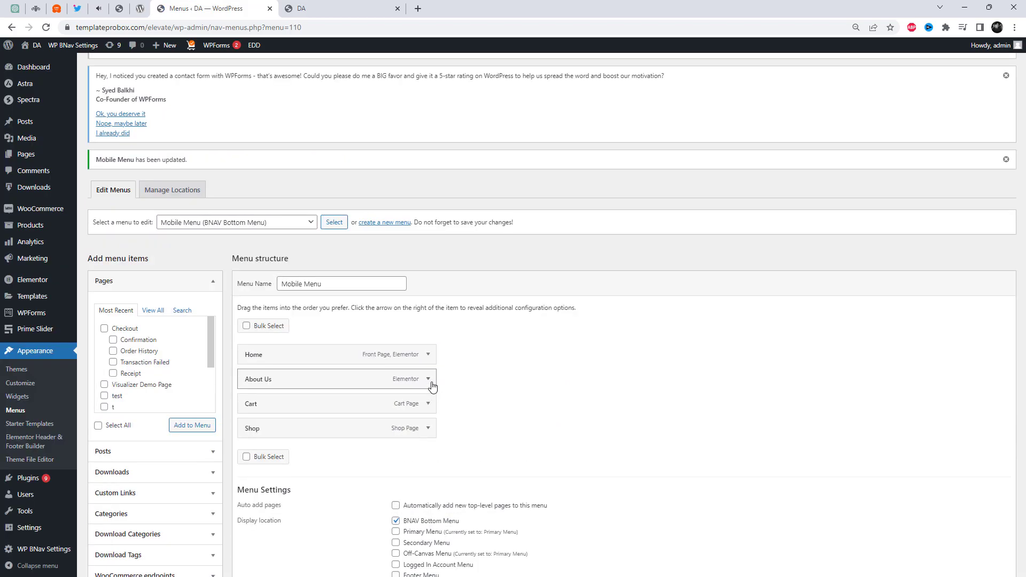
Give the Cart menu item a cart icon and a cart active icon.
{"action": "left_click", "coordinate": [428, 403]}
{"action": "scroll", "coordinate": [320, 411], "scroll_direction": "down", "scroll_amount": 5}
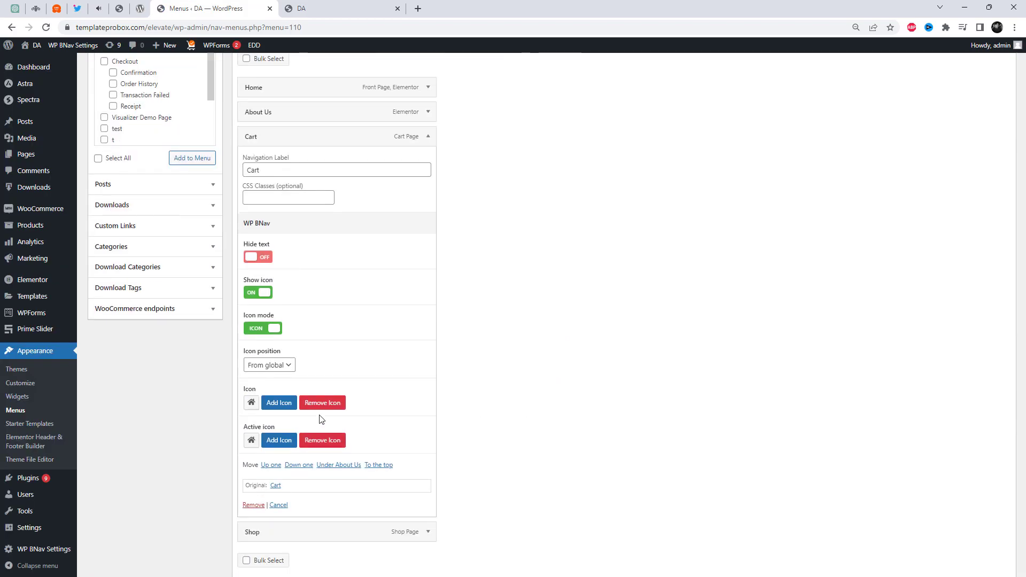
{"action": "left_click", "coordinate": [282, 405]}
{"action": "left_click", "coordinate": [484, 184]}
{"action": "type", "text": "c"}
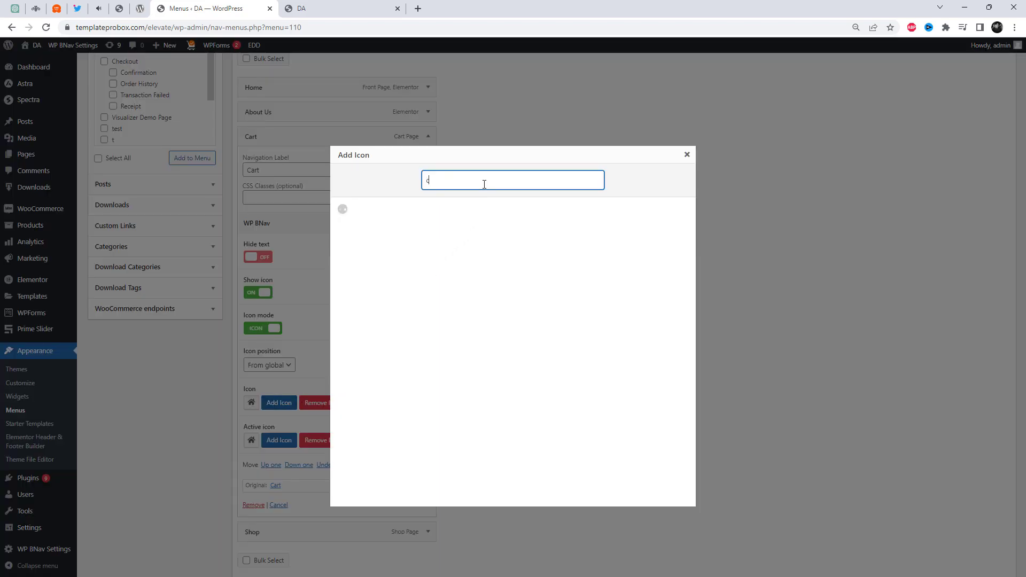
{"action": "type", "text": "art"}
{"action": "left_click", "coordinate": [346, 213]}
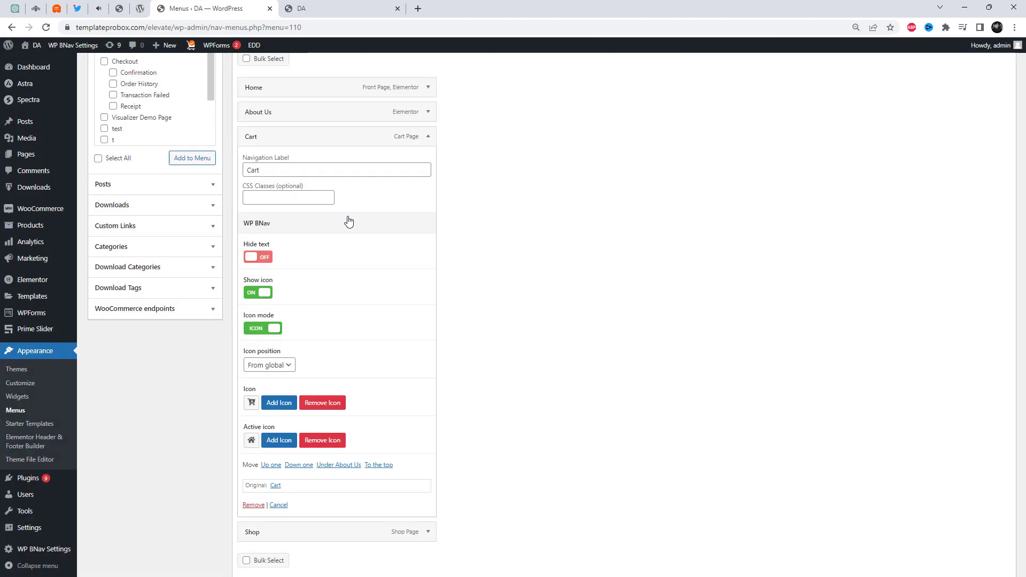
{"action": "left_click", "coordinate": [288, 441]}
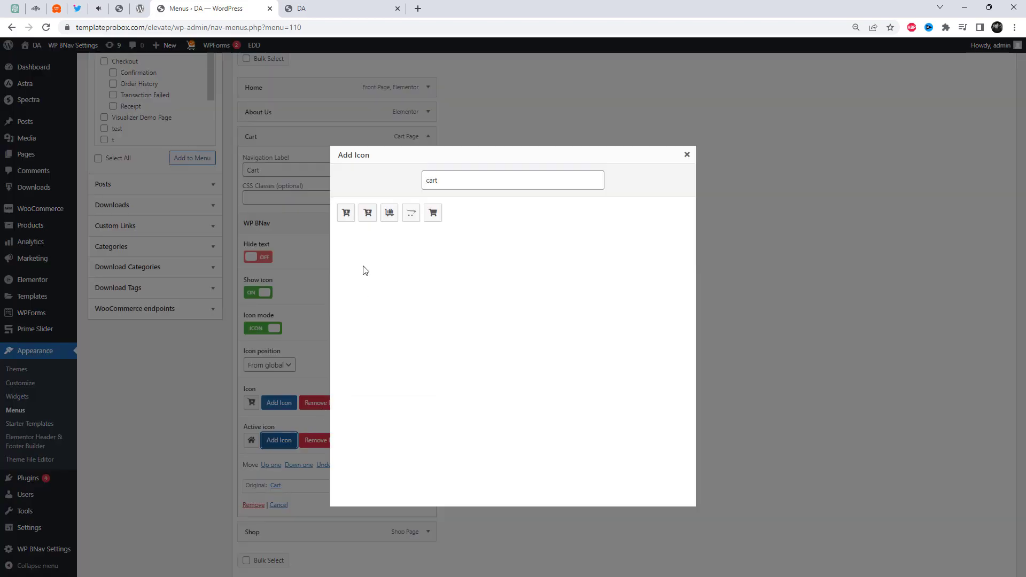
{"action": "left_click", "coordinate": [372, 219]}
{"action": "scroll", "coordinate": [460, 396], "scroll_direction": "down", "scroll_amount": 3}
Give the Shop item a shopping-bag icon and active icon, then save the menu.
{"action": "left_click", "coordinate": [430, 387]}
{"action": "scroll", "coordinate": [458, 438], "scroll_direction": "down", "scroll_amount": 3}
{"action": "left_click", "coordinate": [280, 475]}
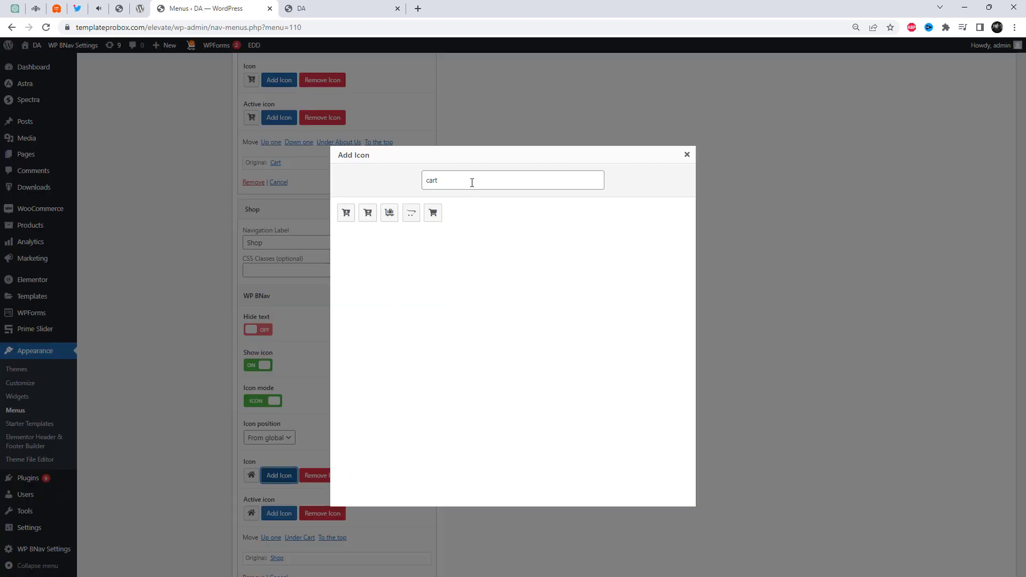
{"action": "left_click_drag", "start_coordinate": [472, 182], "coordinate": [418, 182]}
{"action": "type", "text": "shop"}
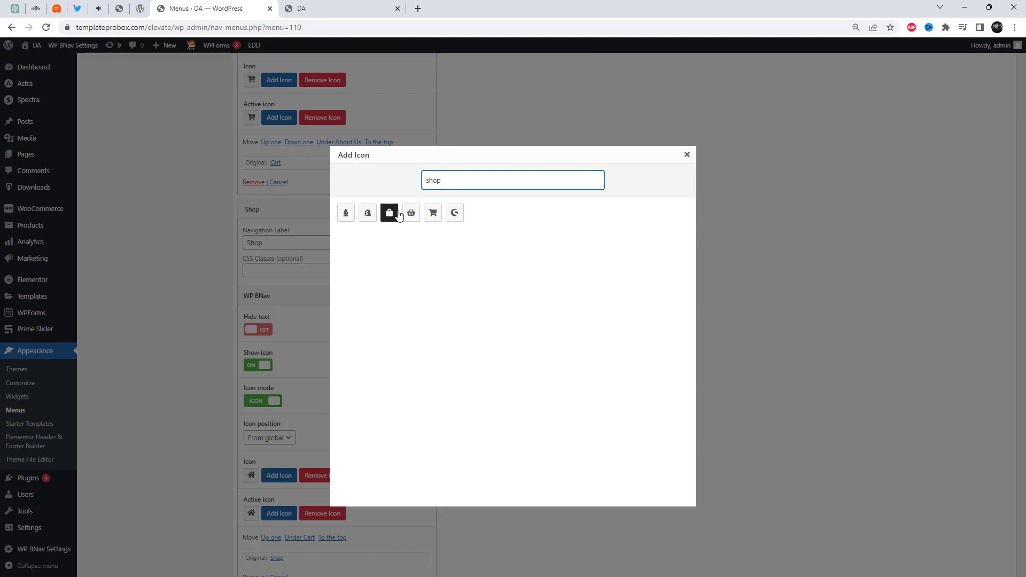
{"action": "left_click", "coordinate": [396, 215]}
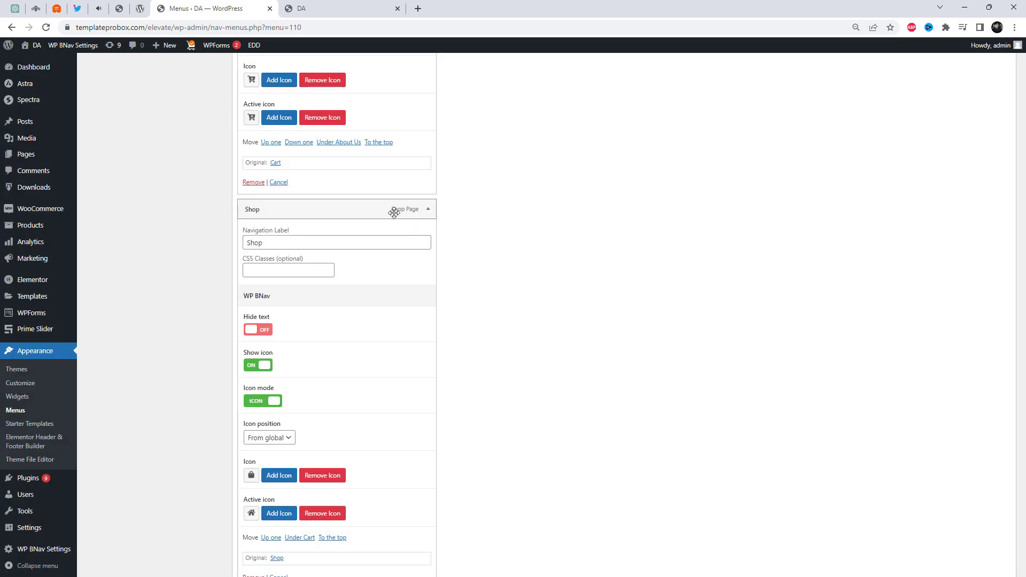
{"action": "left_click", "coordinate": [287, 514]}
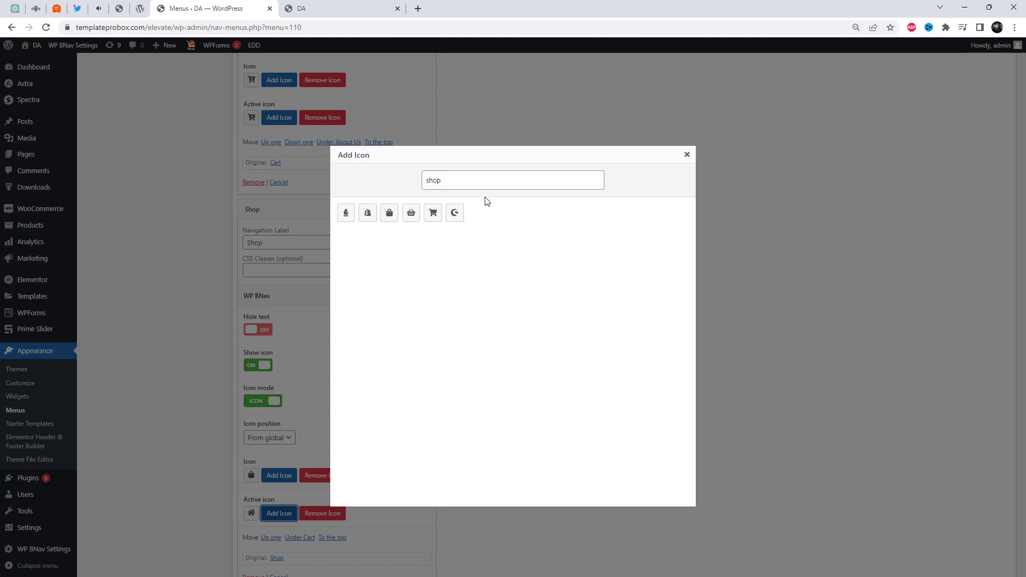
{"action": "left_click", "coordinate": [485, 182]}
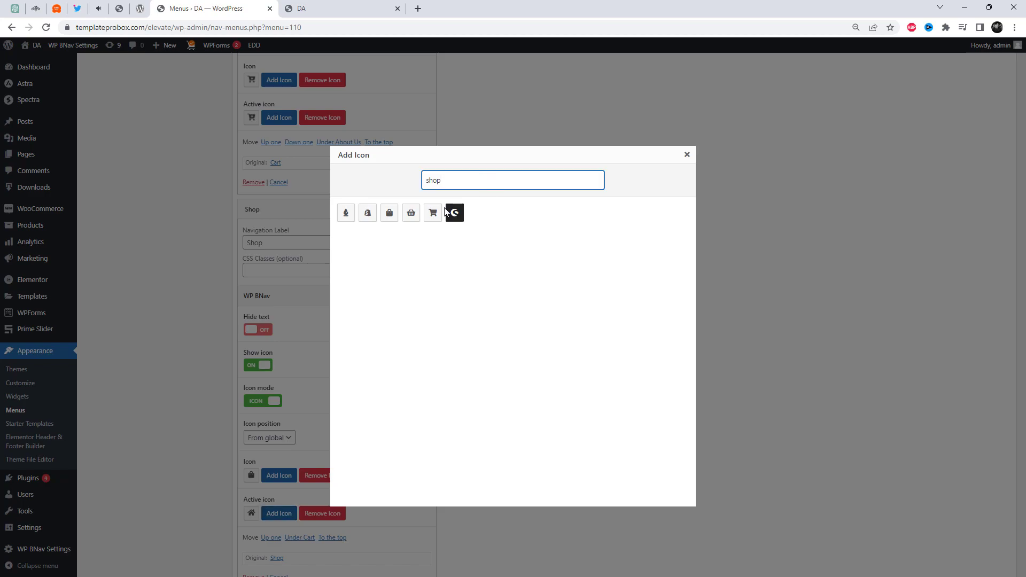
{"action": "left_click", "coordinate": [395, 213]}
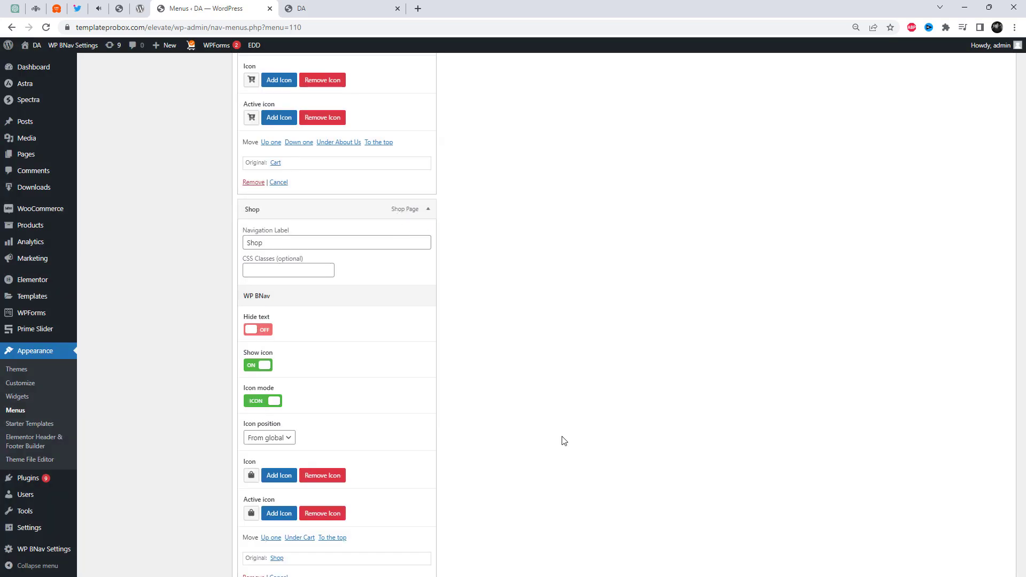
{"action": "scroll", "coordinate": [561, 438], "scroll_direction": "down", "scroll_amount": 2}
{"action": "scroll", "coordinate": [571, 406], "scroll_direction": "down", "scroll_amount": 2}
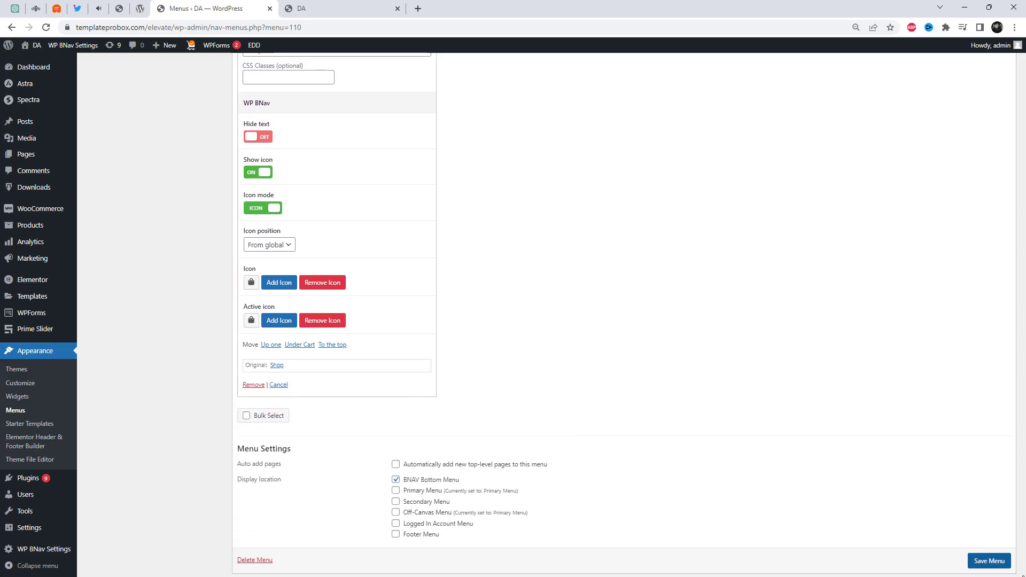
{"action": "left_click", "coordinate": [978, 563]}
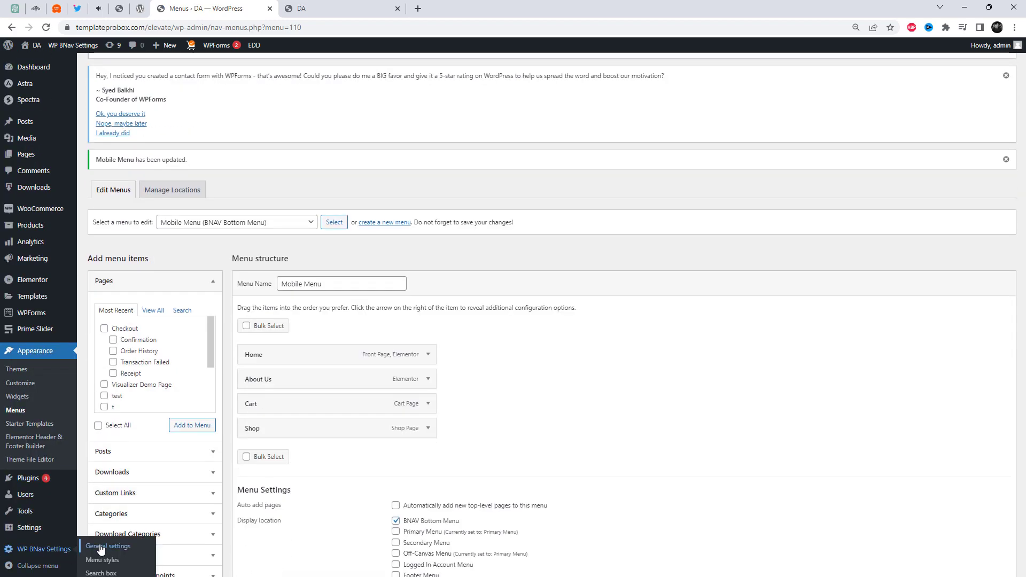
In WP BNav general settings, set the breakpoint to 768 and the Z-Index to 5.
{"action": "left_click", "coordinate": [101, 547]}
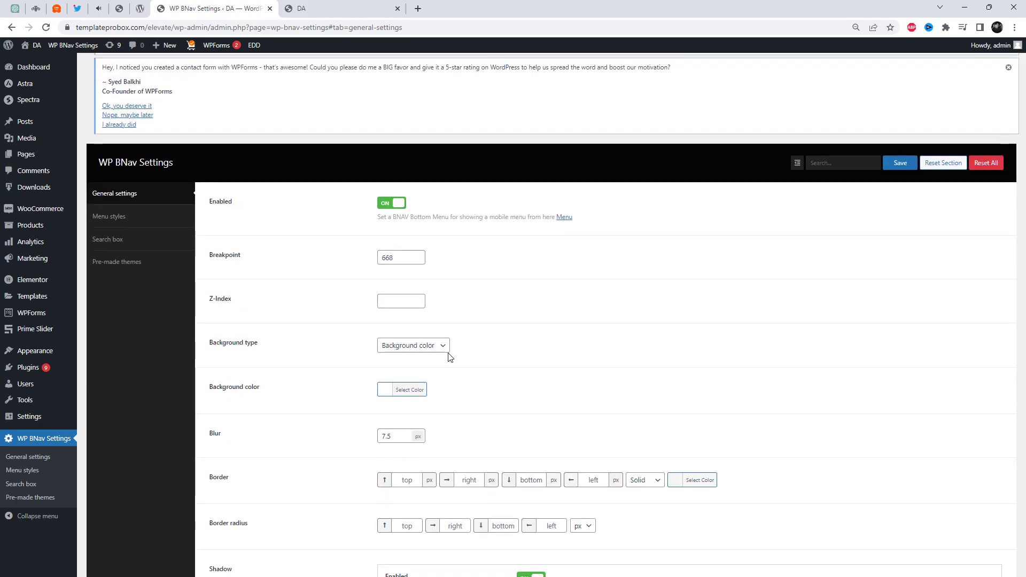
{"action": "left_click_drag", "start_coordinate": [400, 260], "coordinate": [363, 263]}
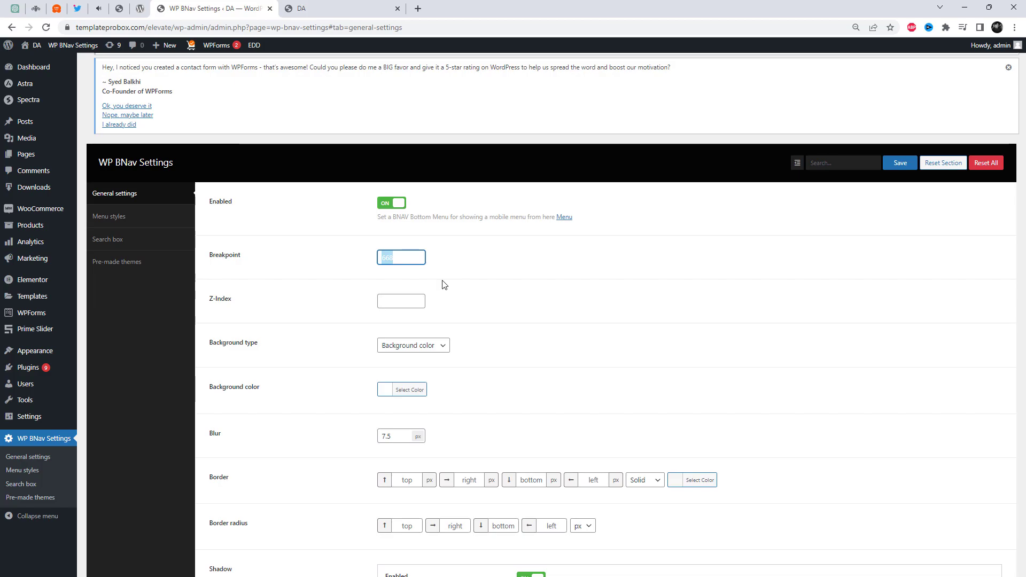
{"action": "type", "text": "7"}
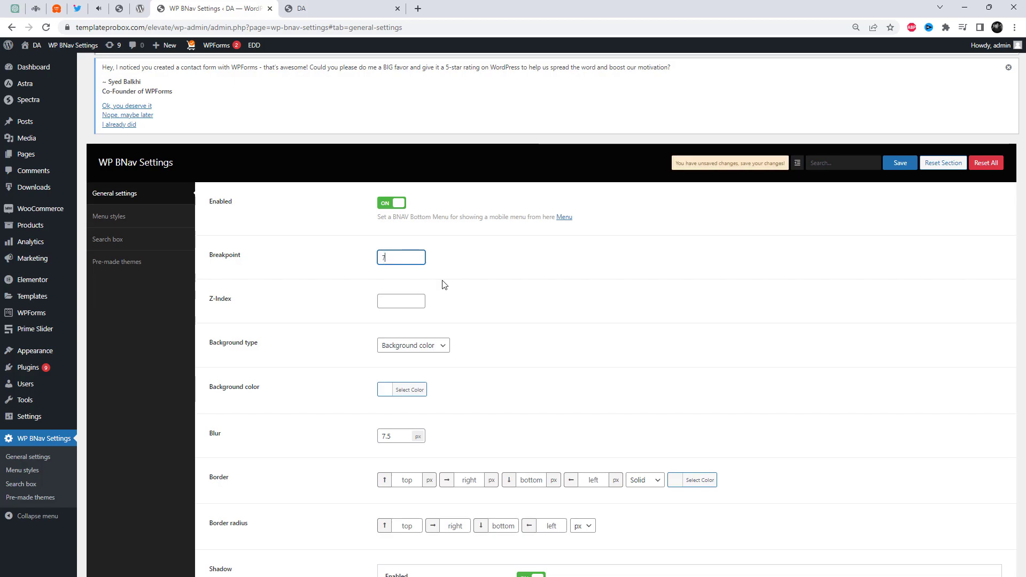
{"action": "type", "text": "68"}
{"action": "left_click", "coordinate": [483, 317]}
{"action": "left_click", "coordinate": [417, 298]}
{"action": "type", "text": "5"}
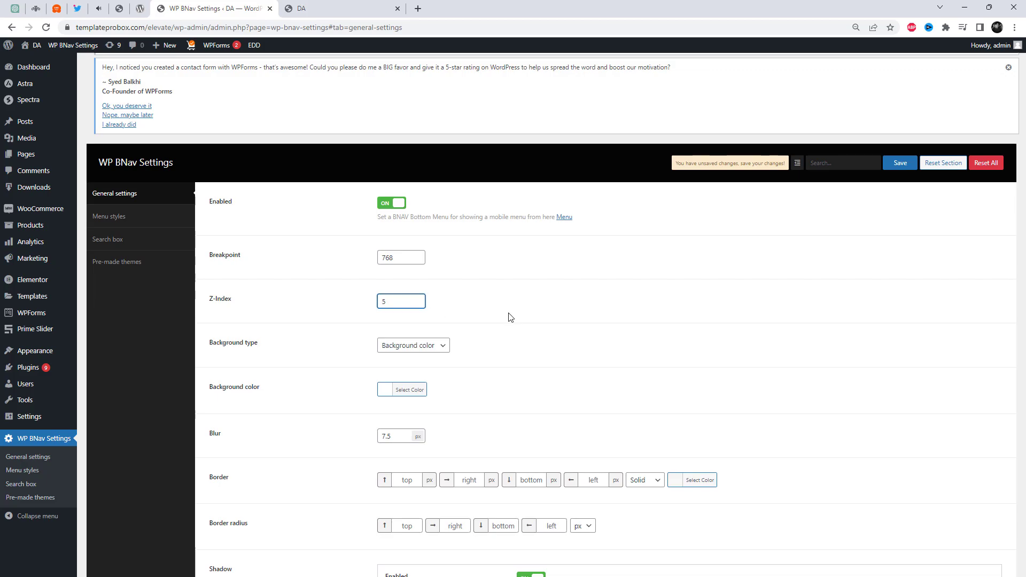
Keep a colour background type and set the background colour to olive #7e8427.
{"action": "left_click", "coordinate": [511, 317]}
{"action": "left_click", "coordinate": [424, 345]}
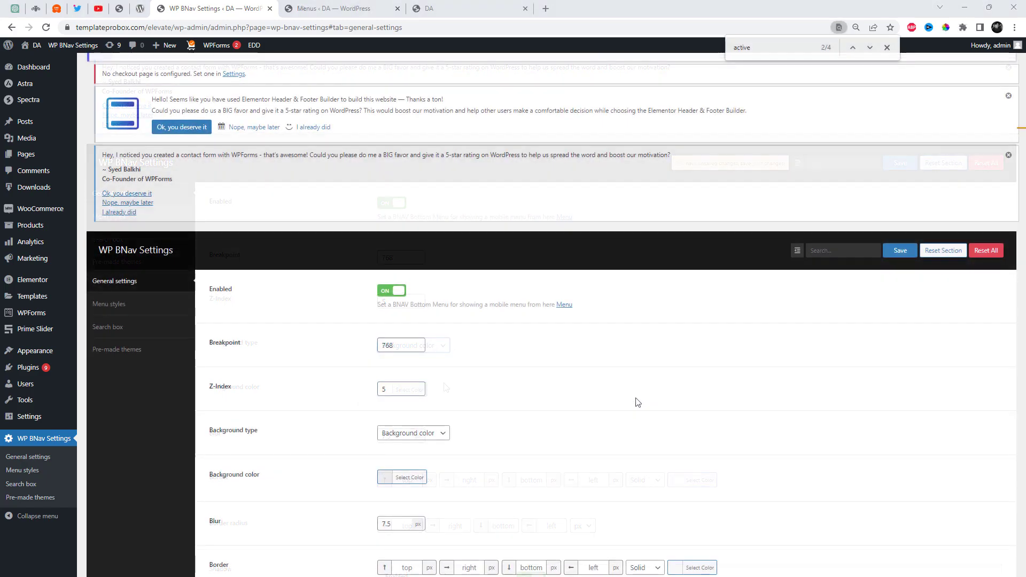
{"action": "left_click", "coordinate": [385, 302]}
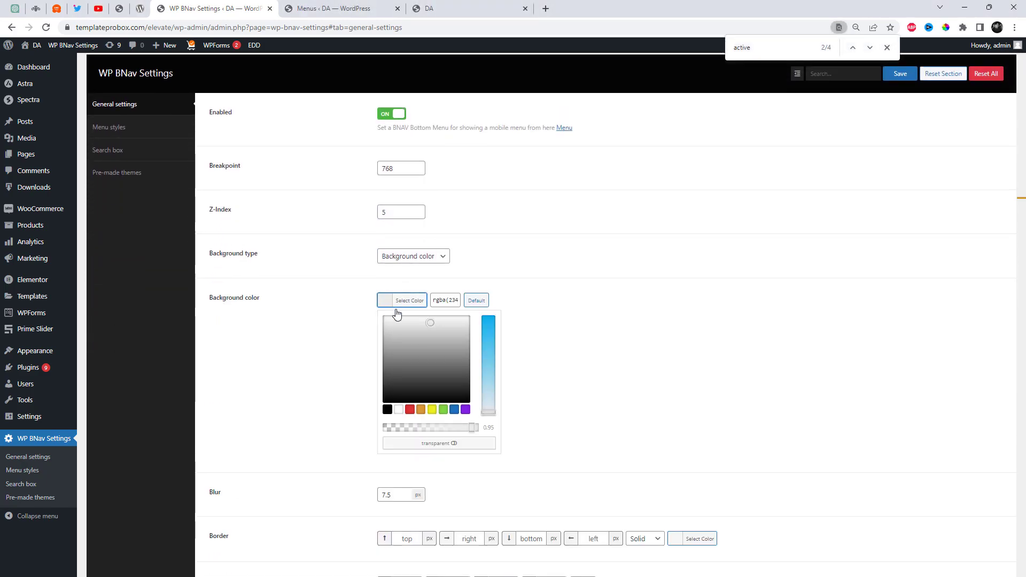
{"action": "left_click", "coordinate": [450, 300]}
{"action": "key", "text": "ctrl+a"}
{"action": "type", "text": "7E8427"}
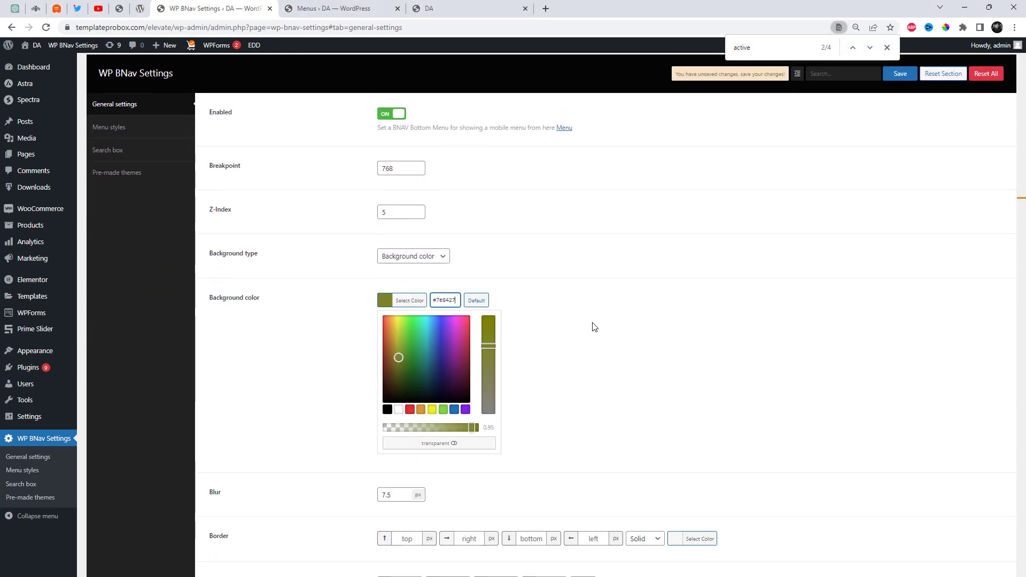
{"action": "left_click", "coordinate": [601, 328]}
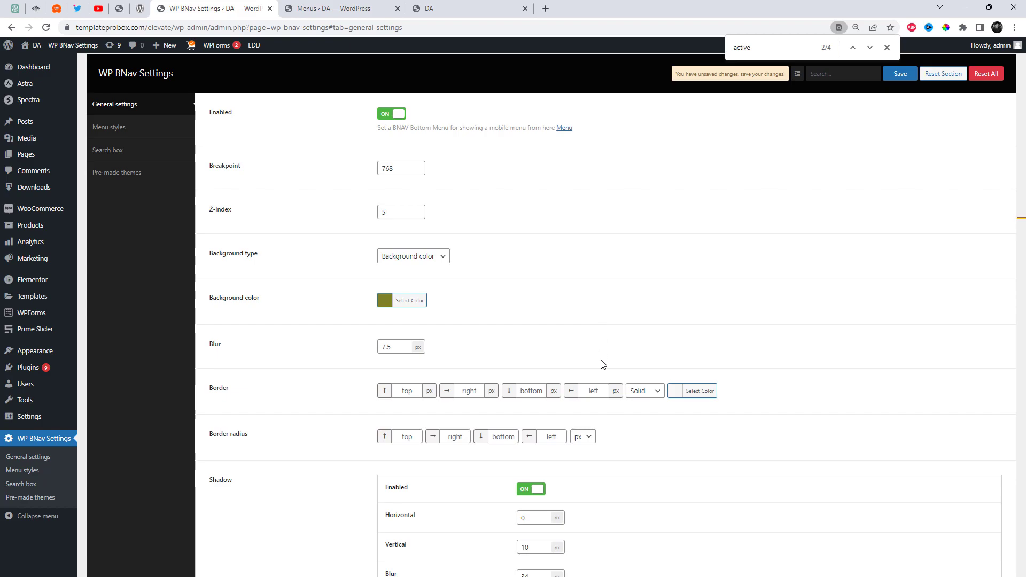
Adjust the lower general options, including top padding, and save the general settings.
{"action": "scroll", "coordinate": [602, 364], "scroll_direction": "down", "scroll_amount": 2}
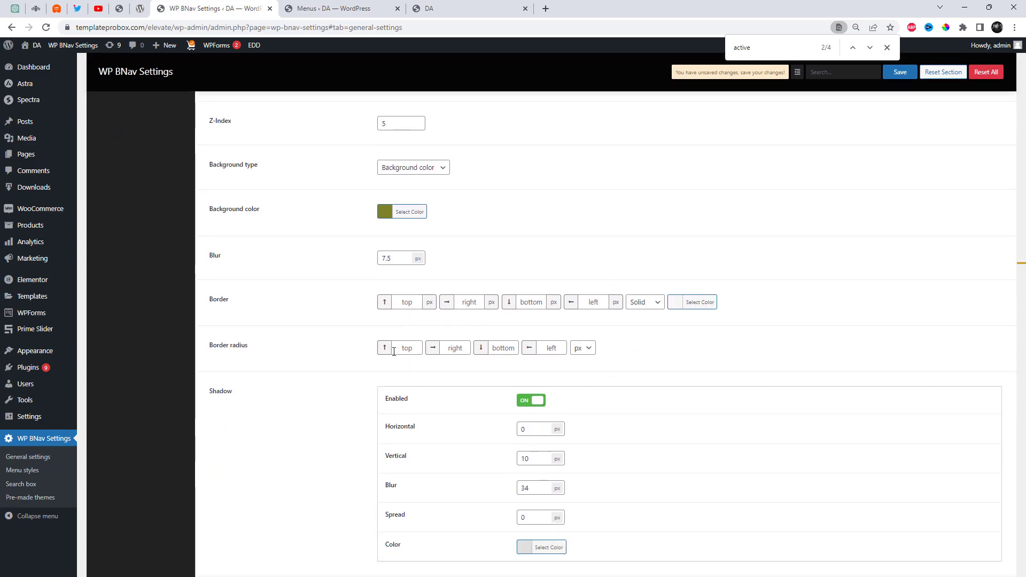
{"action": "scroll", "coordinate": [523, 337], "scroll_direction": "down", "scroll_amount": 2}
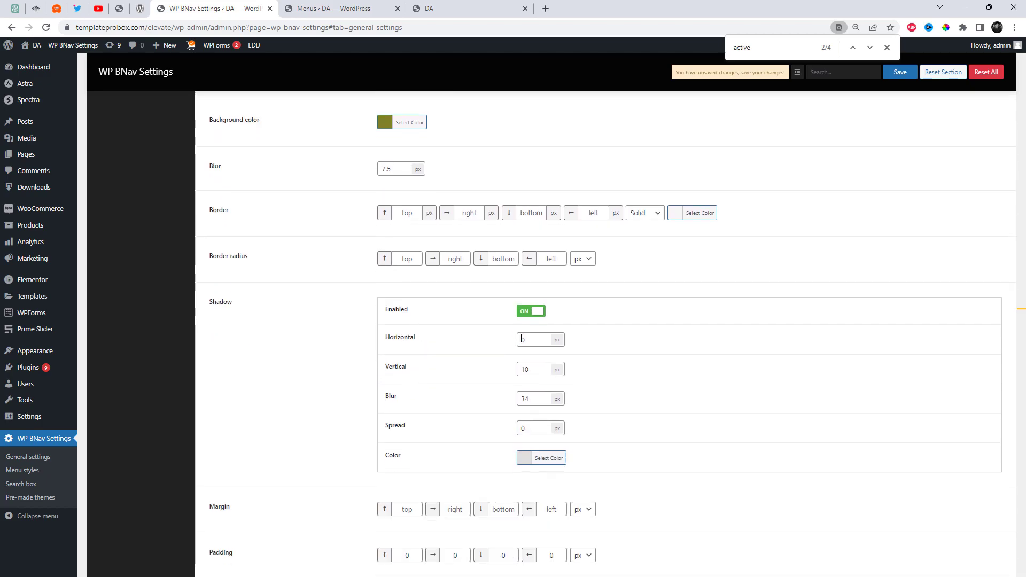
{"action": "left_click", "coordinate": [532, 321]}
{"action": "scroll", "coordinate": [603, 421], "scroll_direction": "down", "scroll_amount": 1}
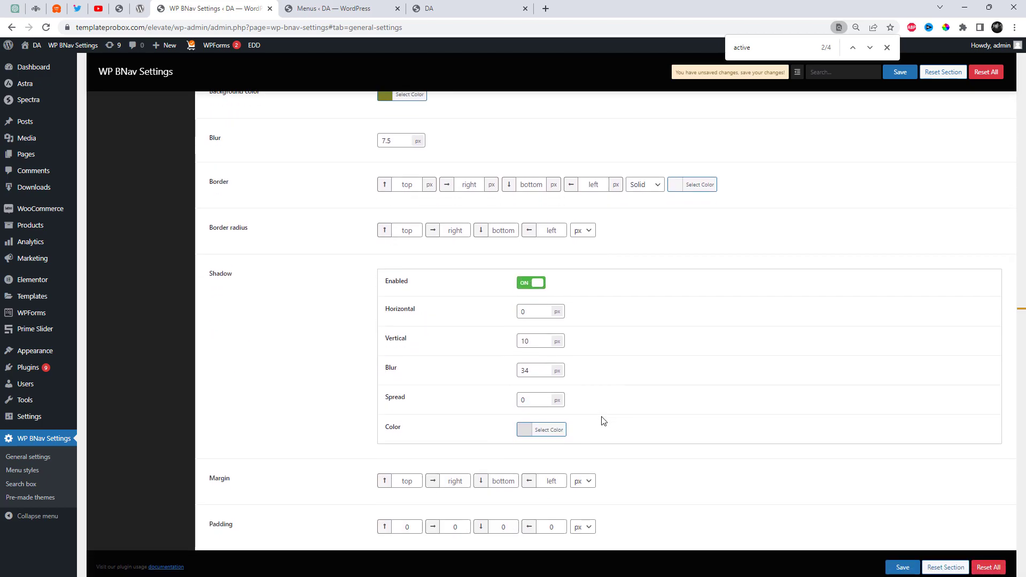
{"action": "left_click", "coordinate": [401, 528]}
{"action": "scroll", "coordinate": [574, 508], "scroll_direction": "up", "scroll_amount": 2}
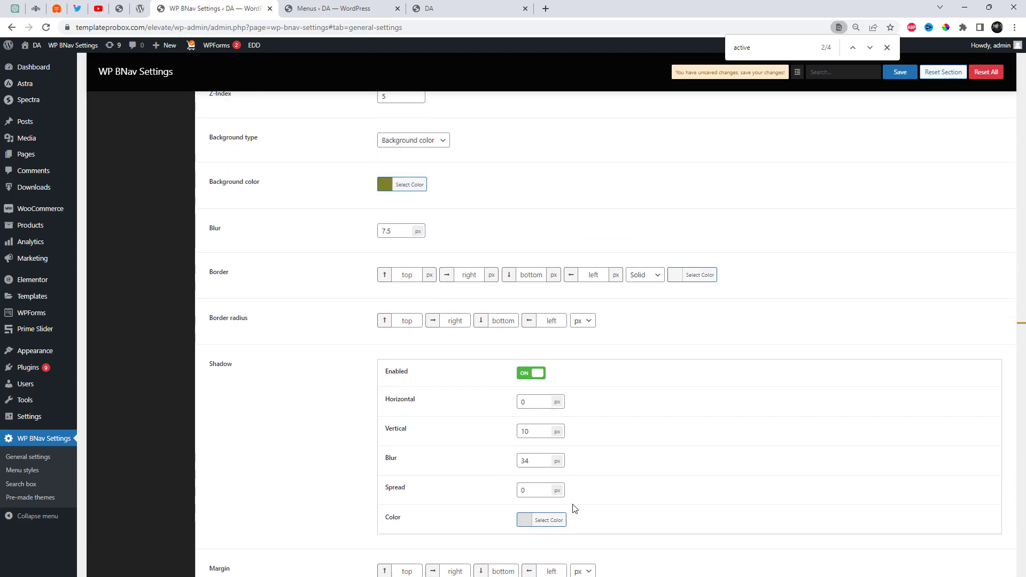
{"action": "scroll", "coordinate": [612, 504], "scroll_direction": "up", "scroll_amount": 5}
{"action": "scroll", "coordinate": [801, 470], "scroll_direction": "down", "scroll_amount": 3}
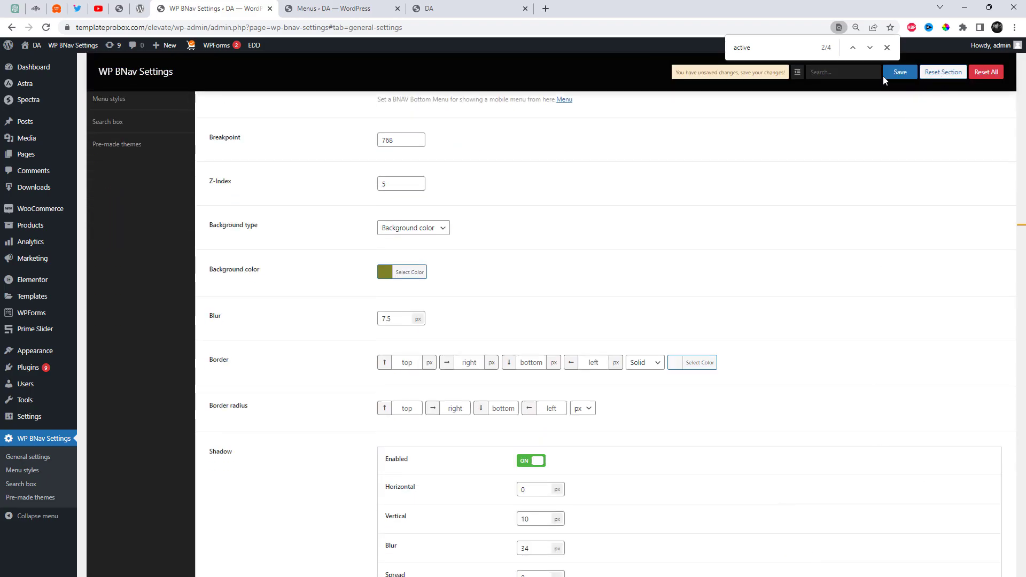
{"action": "left_click", "coordinate": [907, 84]}
{"action": "scroll", "coordinate": [320, 160], "scroll_direction": "up", "scroll_amount": 2}
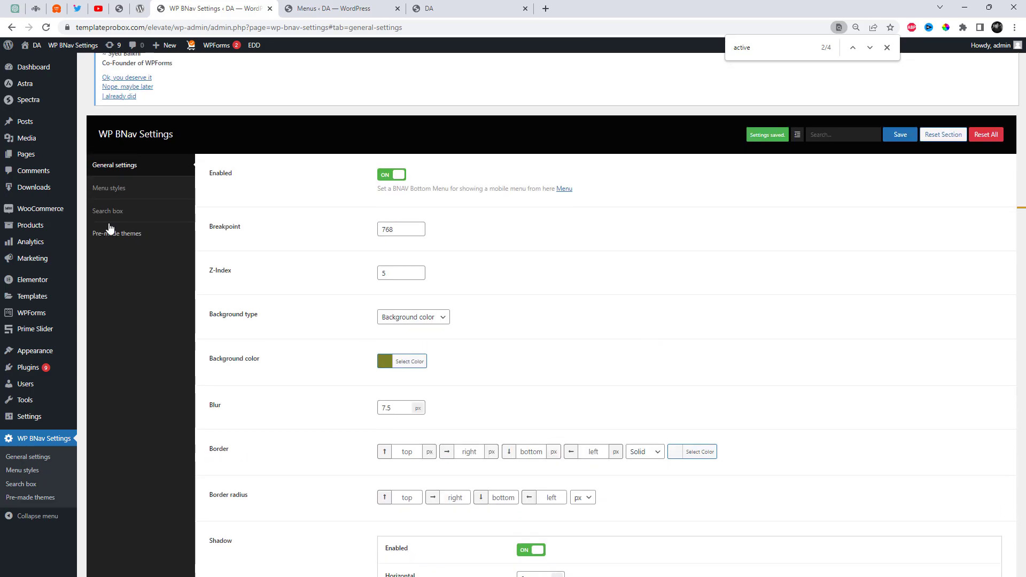
In Menu styles, change the top and bottom padding values to 18.
{"action": "left_click", "coordinate": [126, 197]}
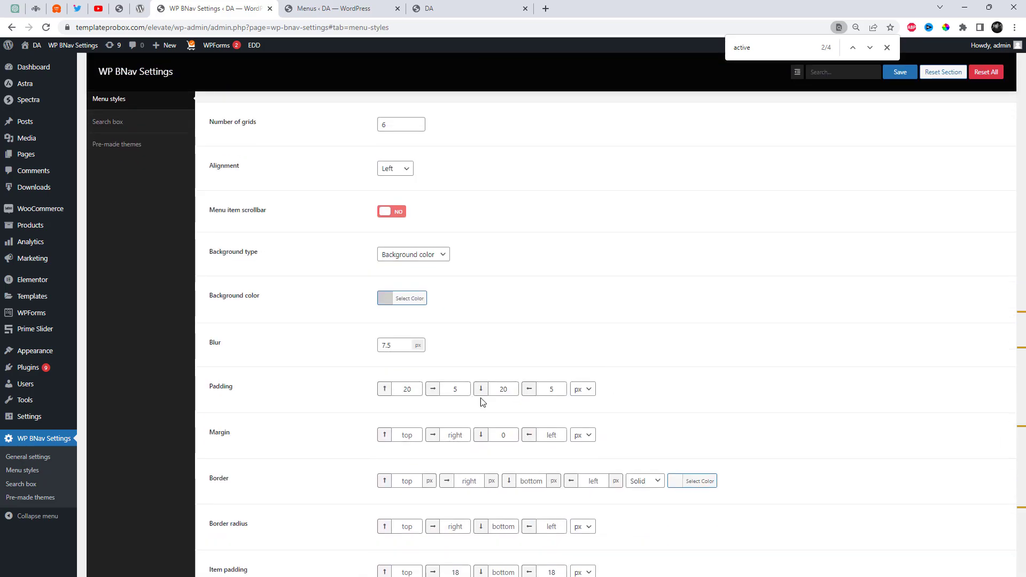
{"action": "double_click", "coordinate": [501, 389]}
{"action": "type", "text": "18"}
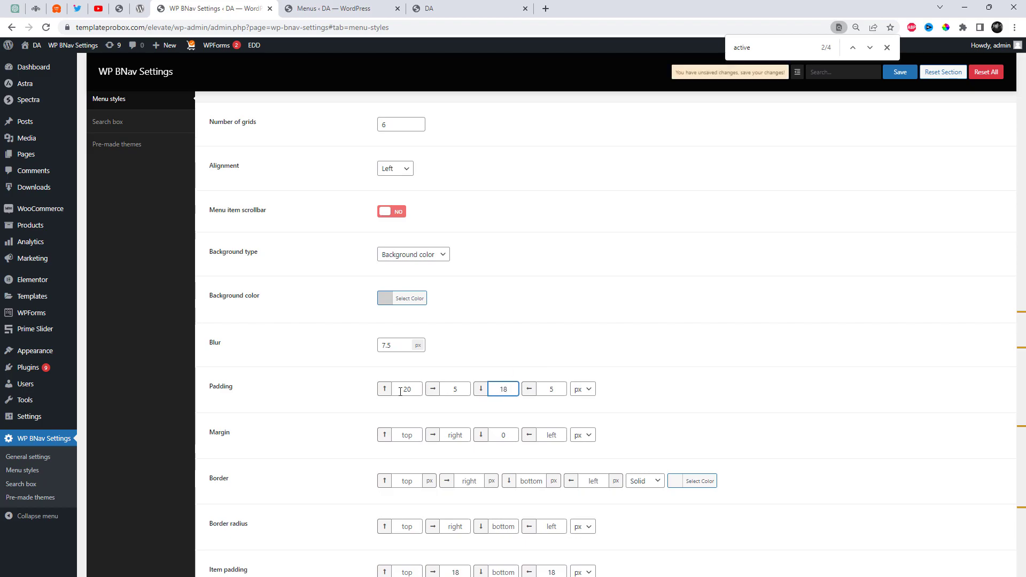
{"action": "double_click", "coordinate": [400, 392]}
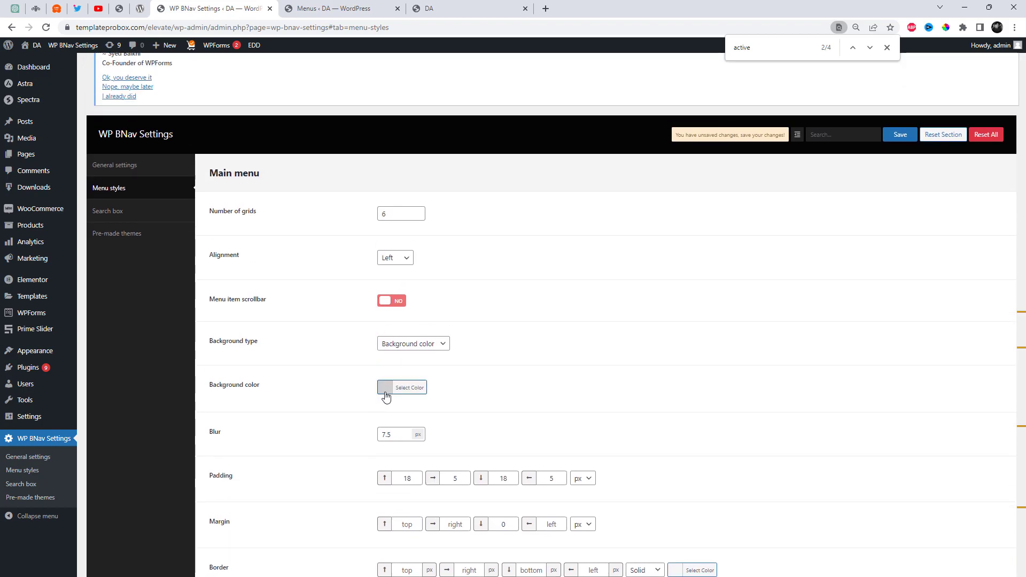
Set the menu background colour to olive green, then review the lower style options.
{"action": "left_click", "coordinate": [386, 391]}
{"action": "triple_click", "coordinate": [439, 393]}
{"action": "type", "text": "7E8427"}
{"action": "left_click", "coordinate": [666, 418]}
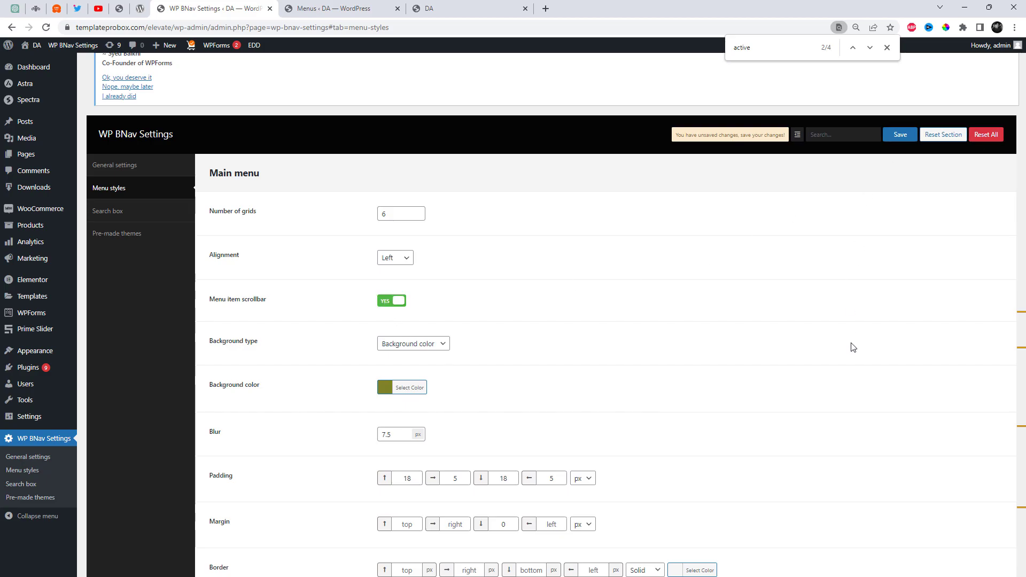
{"action": "scroll", "coordinate": [853, 347], "scroll_direction": "down", "scroll_amount": 2}
{"action": "scroll", "coordinate": [853, 347], "scroll_direction": "down", "scroll_amount": 3}
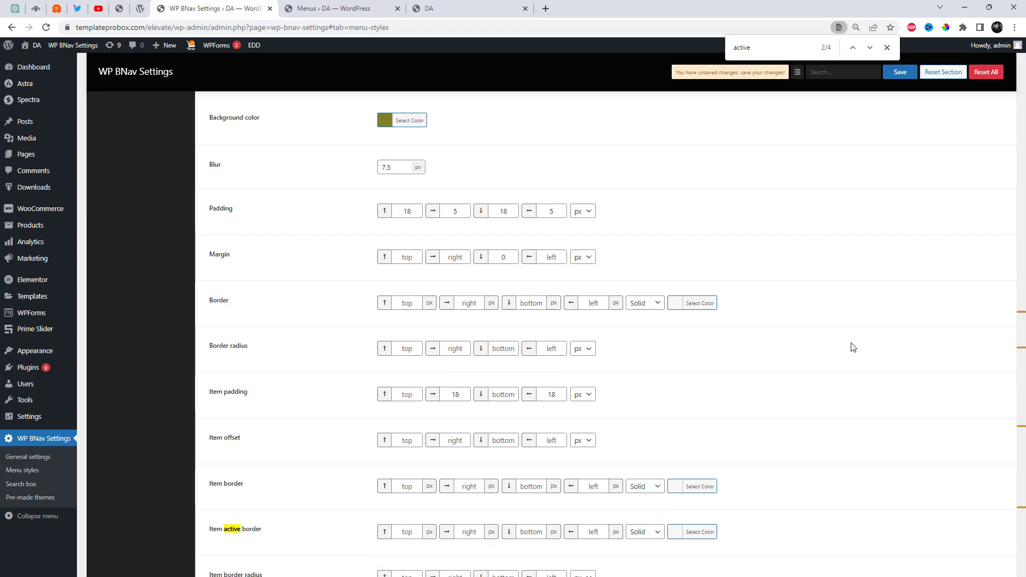
{"action": "scroll", "coordinate": [853, 348], "scroll_direction": "down", "scroll_amount": 2}
{"action": "scroll", "coordinate": [849, 346], "scroll_direction": "down", "scroll_amount": 2}
{"action": "scroll", "coordinate": [801, 347], "scroll_direction": "down", "scroll_amount": 1}
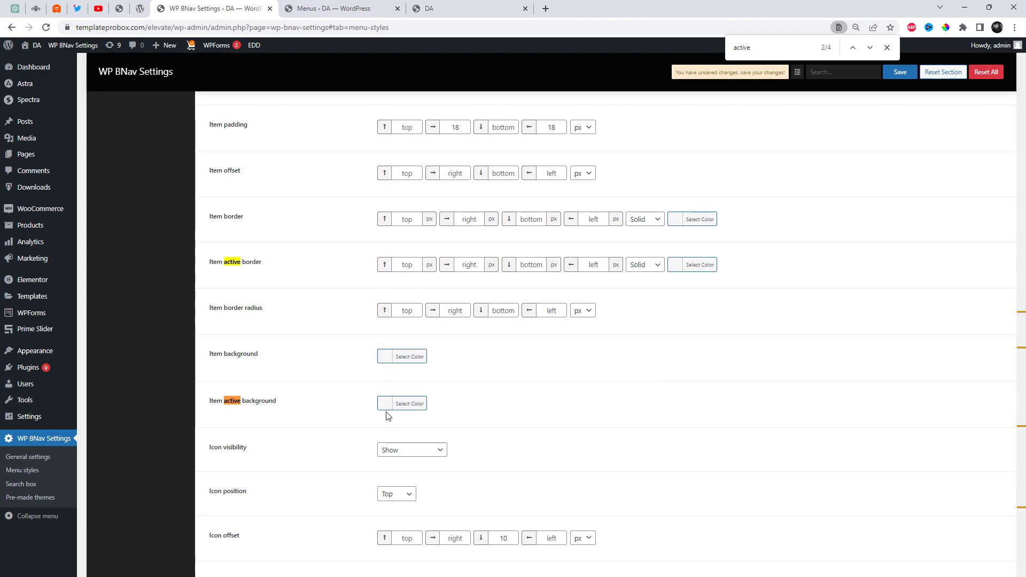
{"action": "scroll", "coordinate": [488, 441], "scroll_direction": "down", "scroll_amount": 2}
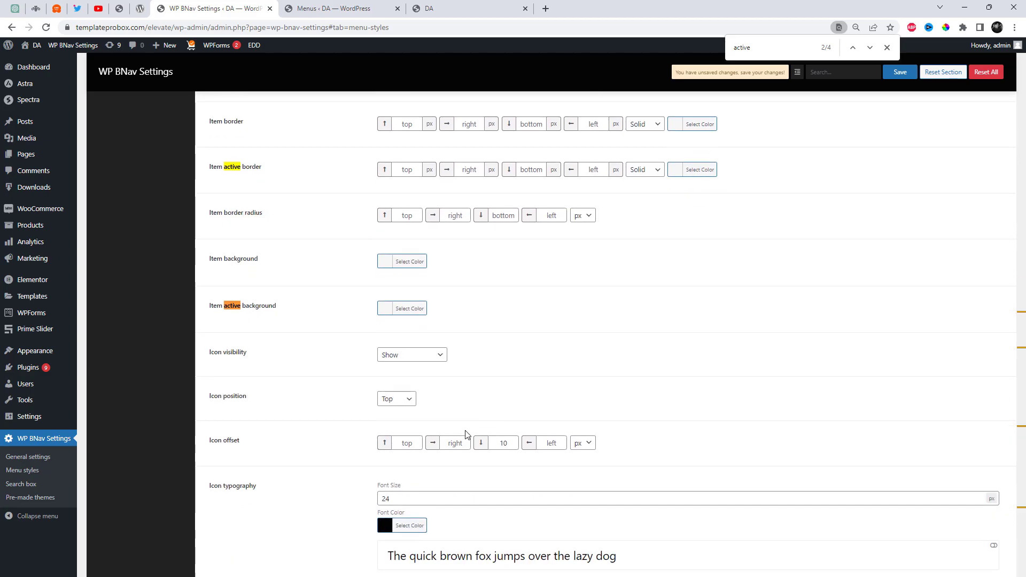
Set the Icon and Active icon font colors to white.
{"action": "scroll", "coordinate": [465, 454], "scroll_direction": "down", "scroll_amount": 2}
{"action": "scroll", "coordinate": [459, 470], "scroll_direction": "down", "scroll_amount": 2}
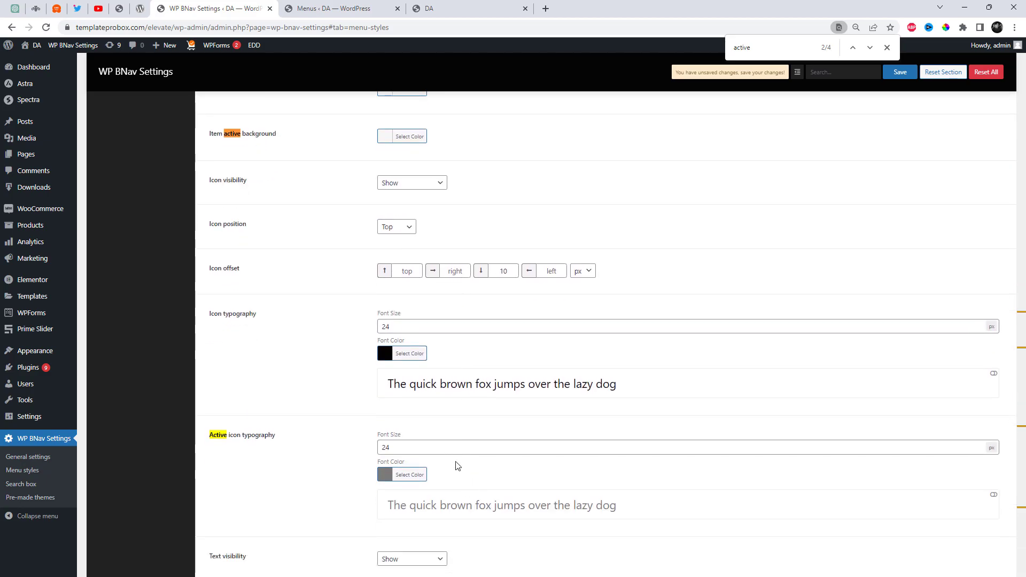
{"action": "left_click", "coordinate": [385, 353]}
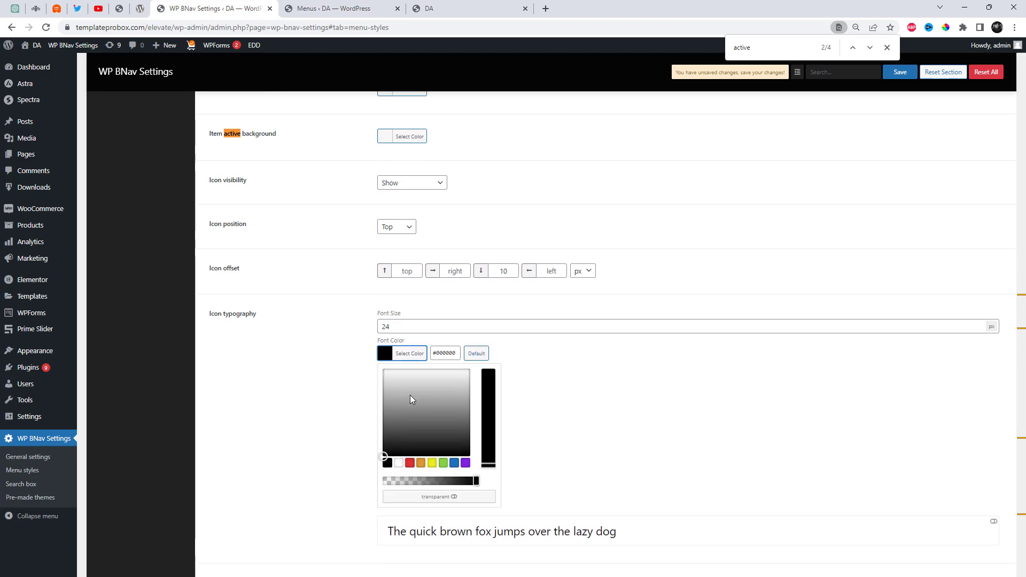
{"action": "left_click_drag", "start_coordinate": [403, 404], "coordinate": [383, 369]}
{"action": "left_click", "coordinate": [566, 384]}
{"action": "scroll", "coordinate": [566, 387], "scroll_direction": "down", "scroll_amount": 2}
{"action": "left_click", "coordinate": [393, 386]}
{"action": "left_click", "coordinate": [392, 405]}
{"action": "left_click_drag", "start_coordinate": [392, 404], "coordinate": [392, 404]}
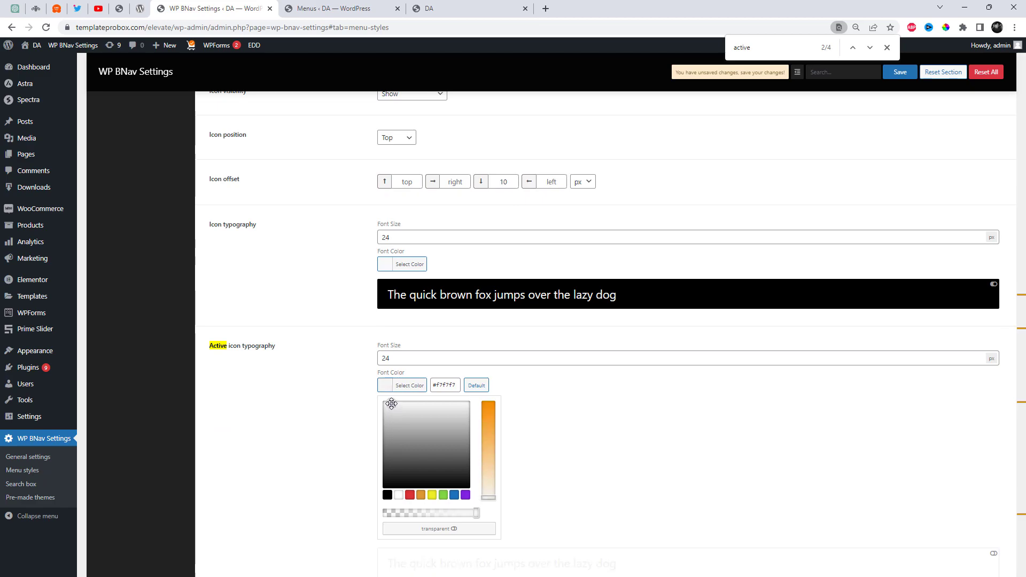
{"action": "left_click", "coordinate": [638, 378]}
Set the Text and Active text typography font colors to white.
{"action": "scroll", "coordinate": [646, 464], "scroll_direction": "down", "scroll_amount": 2}
{"action": "scroll", "coordinate": [647, 464], "scroll_direction": "down", "scroll_amount": 3}
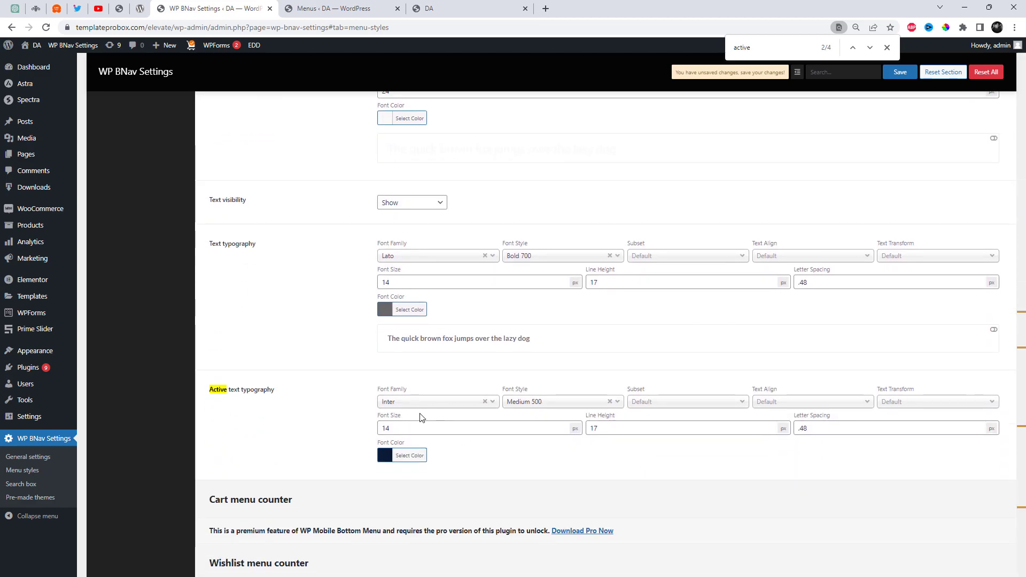
{"action": "left_click", "coordinate": [388, 316]}
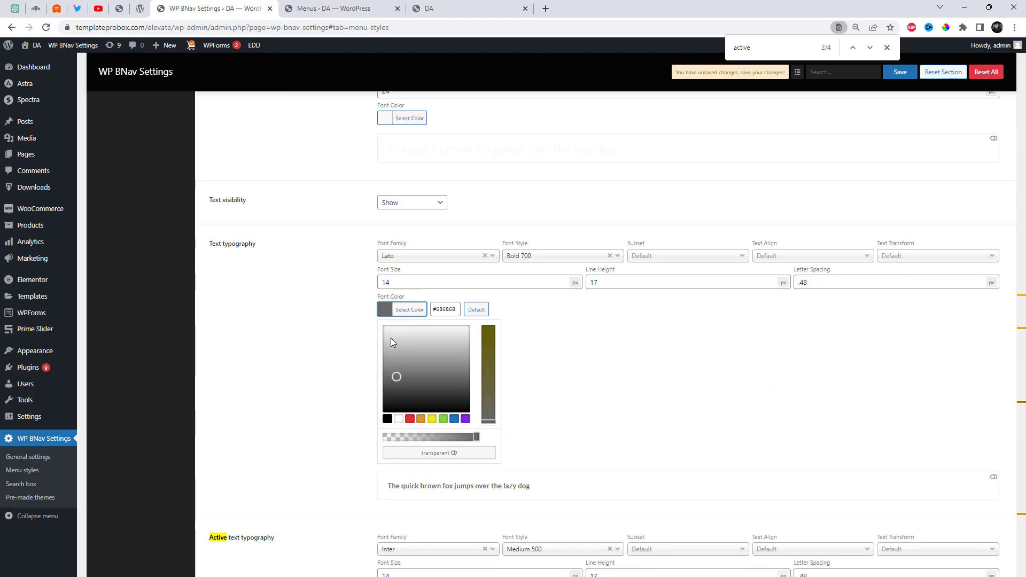
{"action": "left_click_drag", "start_coordinate": [390, 338], "coordinate": [390, 330]}
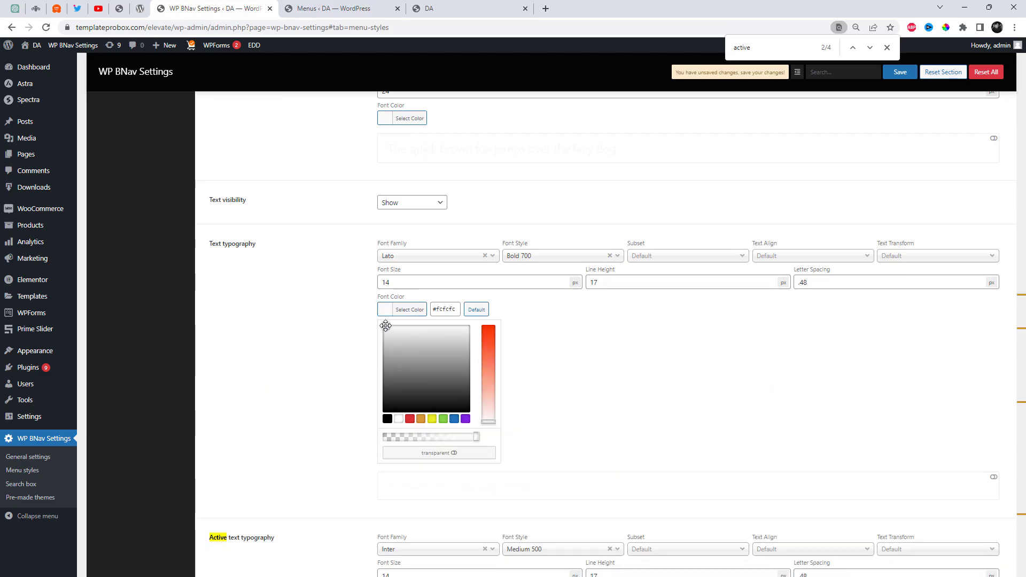
{"action": "left_click", "coordinate": [662, 332]}
{"action": "left_click", "coordinate": [384, 456]}
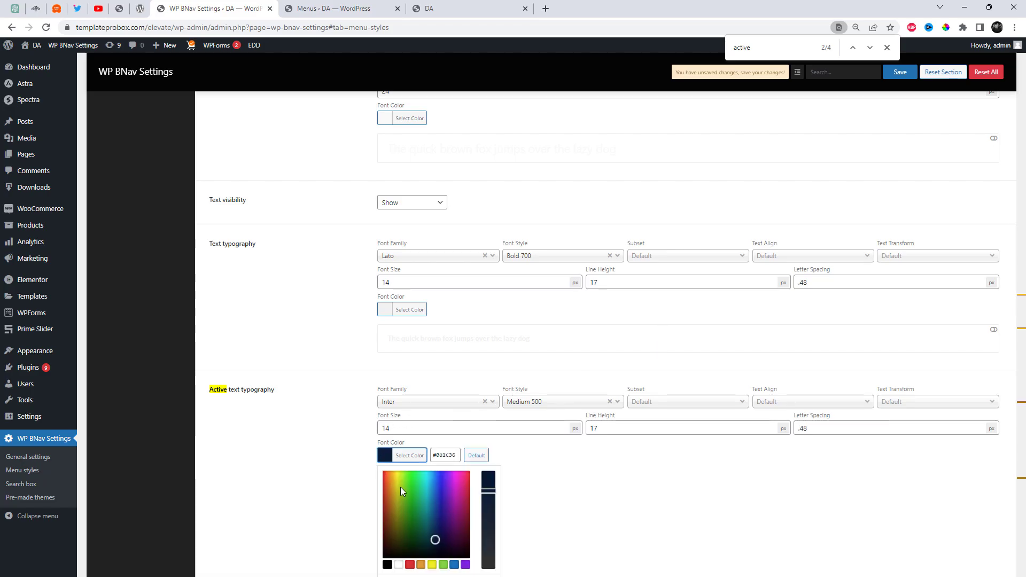
{"action": "left_click", "coordinate": [399, 566]}
{"action": "left_click_drag", "start_coordinate": [398, 472], "coordinate": [408, 472]}
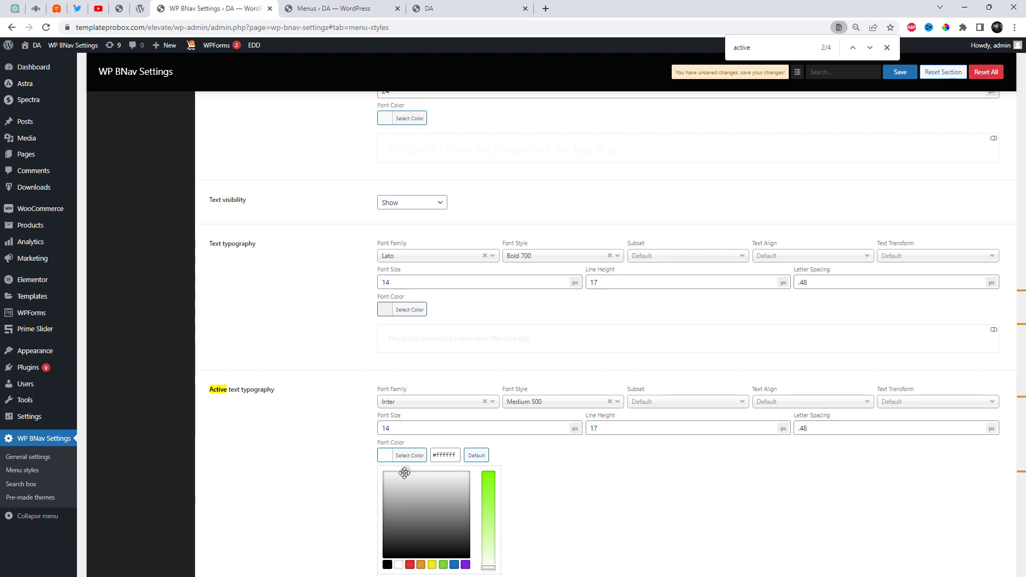
{"action": "left_click", "coordinate": [635, 486]}
Save the bottom menu settings and reload the site's front page.
{"action": "scroll", "coordinate": [621, 470], "scroll_direction": "down", "scroll_amount": 2}
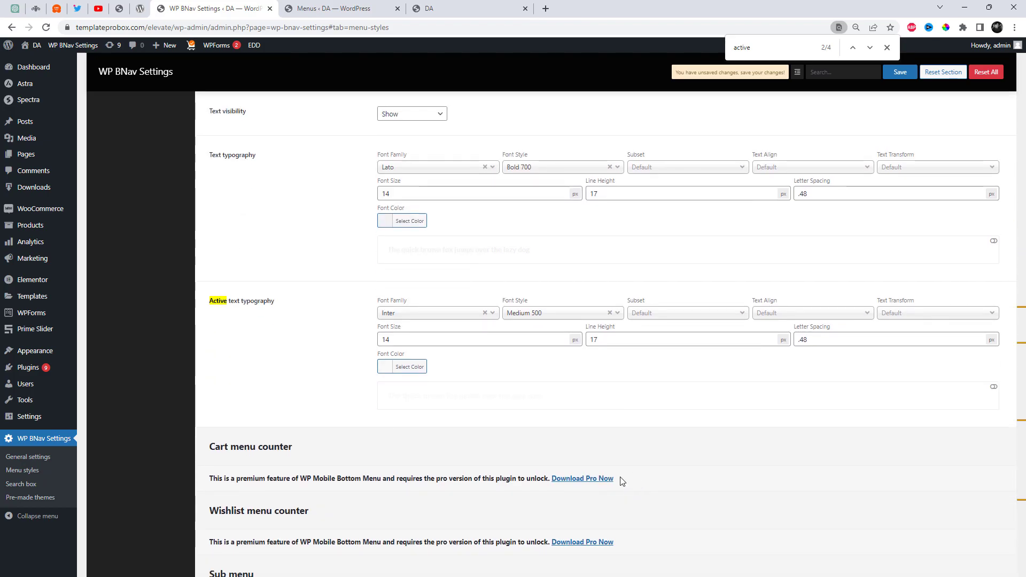
{"action": "left_click", "coordinate": [900, 72]}
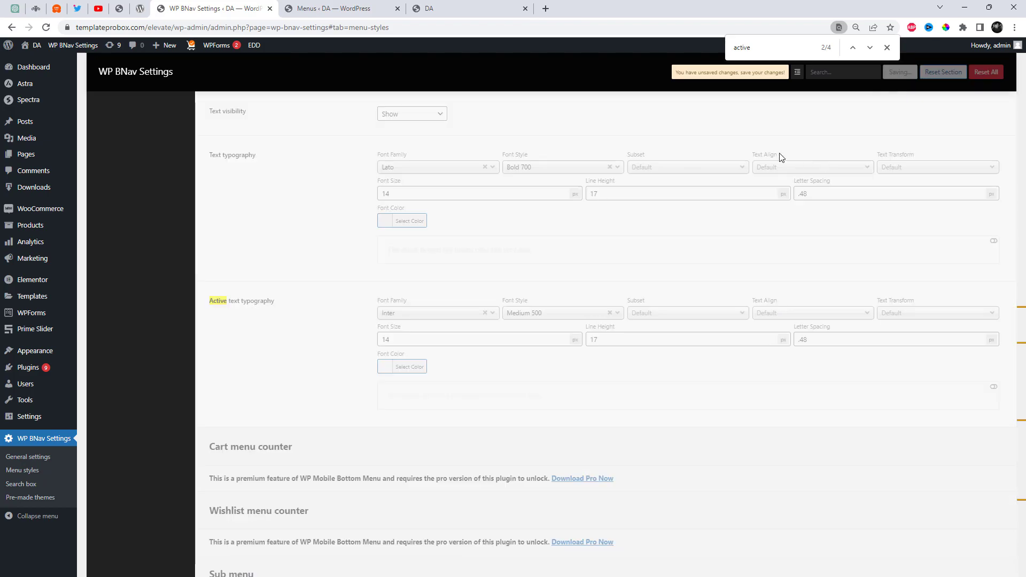
{"action": "left_click", "coordinate": [459, 8]}
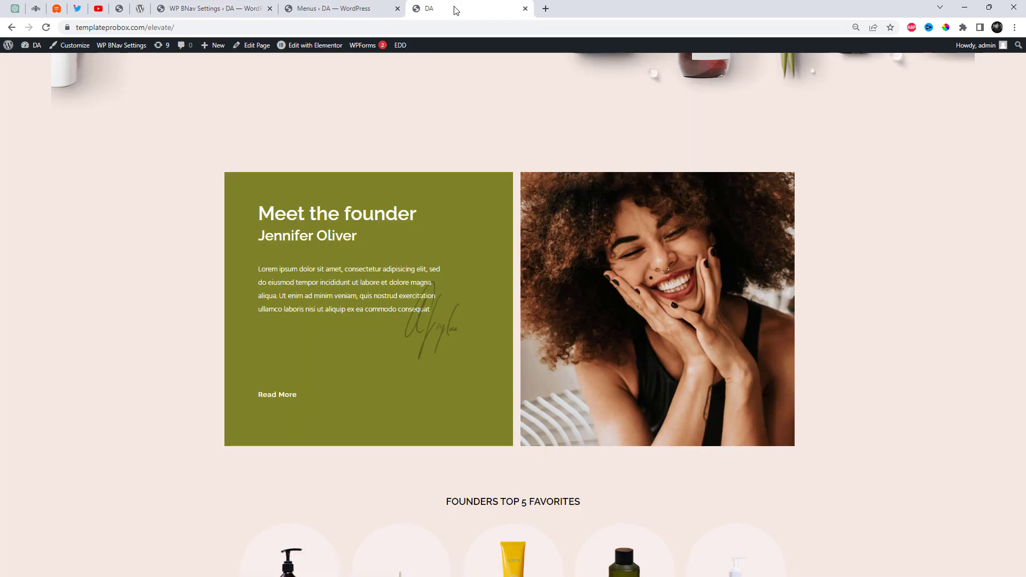
{"action": "left_click", "coordinate": [421, 27]}
{"action": "key", "text": "Return"}
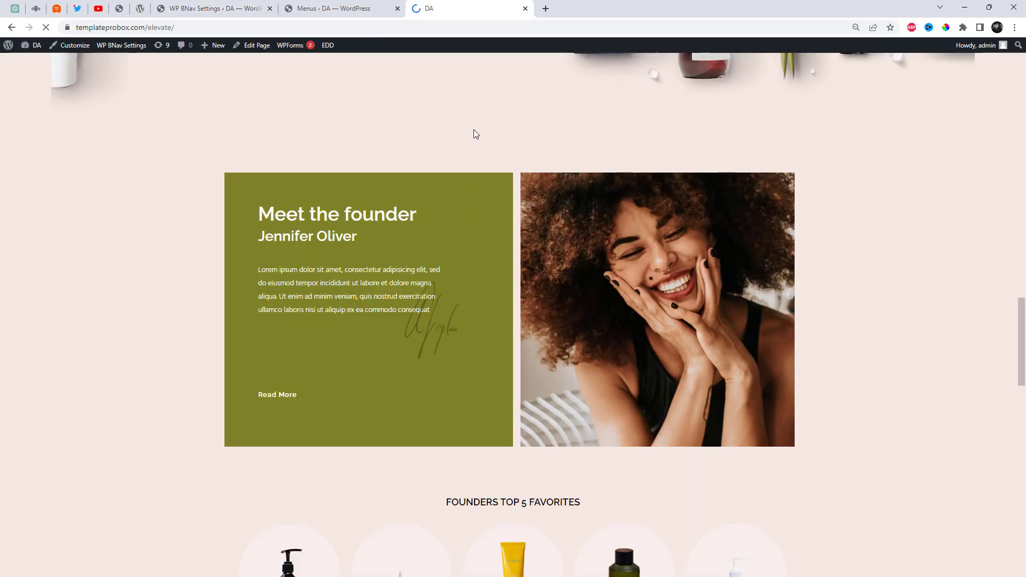
Open Inspect in responsive device mode and narrow the preview to about 362 px.
{"action": "right_click", "coordinate": [473, 130]}
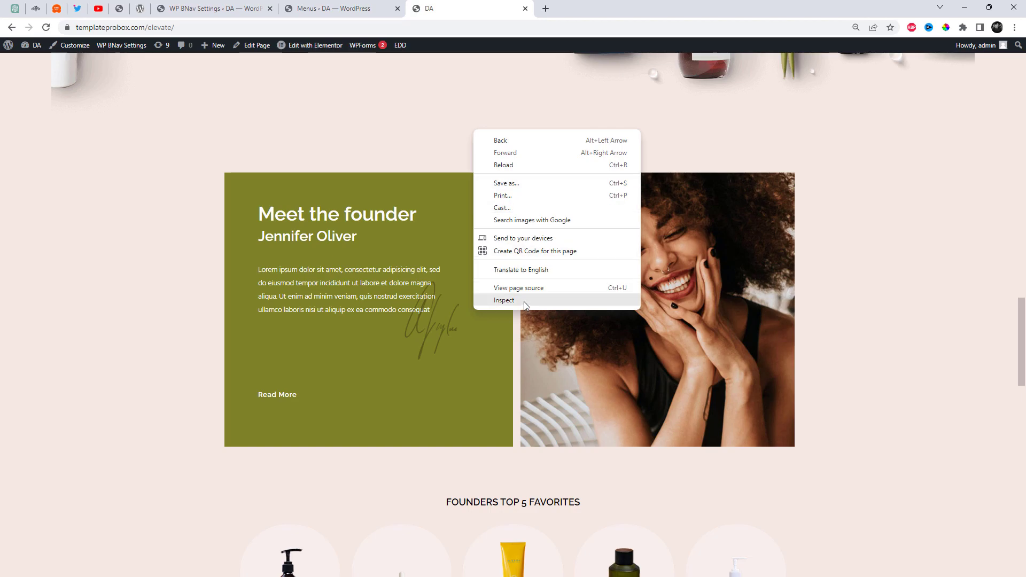
{"action": "left_click", "coordinate": [504, 300]}
{"action": "scroll", "coordinate": [604, 435], "scroll_direction": "down", "scroll_amount": 5}
{"action": "left_click_drag", "start_coordinate": [634, 432], "coordinate": [614, 433]}
{"action": "scroll", "coordinate": [572, 458], "scroll_direction": "down", "scroll_amount": 10}
{"action": "scroll", "coordinate": [506, 462], "scroll_direction": "down", "scroll_amount": 5}
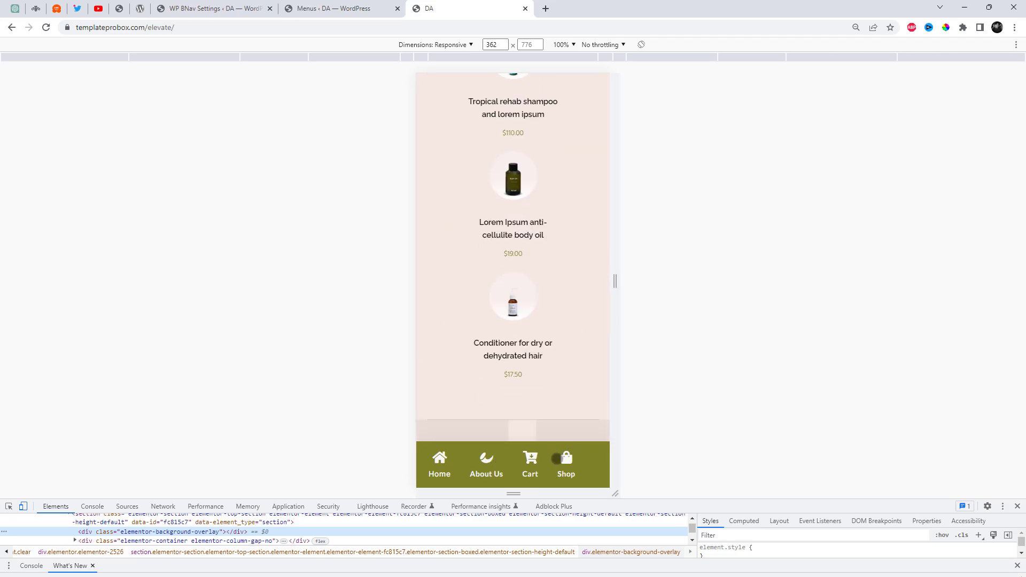
Open About Us and then Shop from the bottom menu.
{"action": "left_click", "coordinate": [483, 462]}
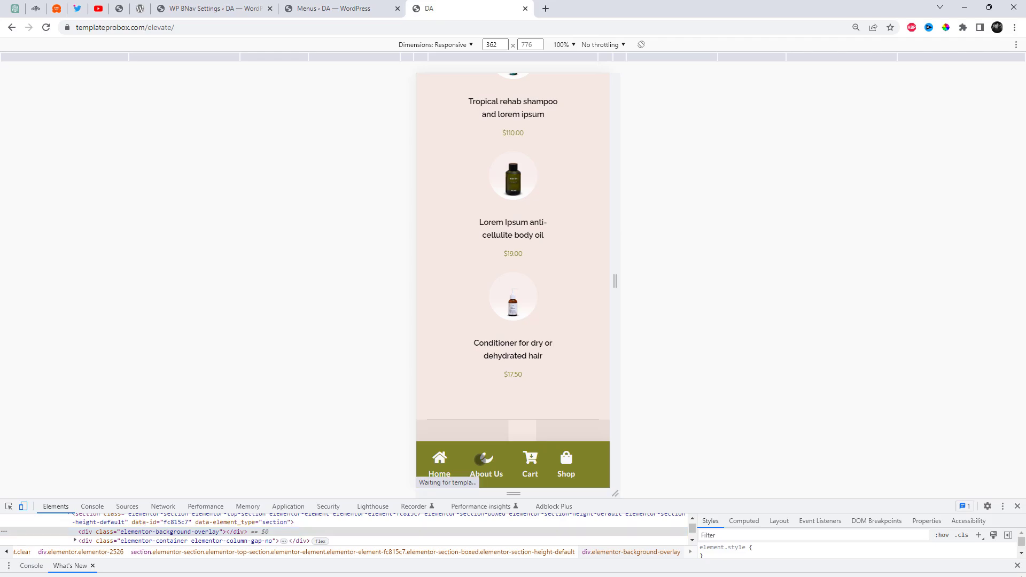
{"action": "scroll", "coordinate": [552, 358], "scroll_direction": "down", "scroll_amount": 10}
{"action": "scroll", "coordinate": [553, 364], "scroll_direction": "down", "scroll_amount": 10}
{"action": "scroll", "coordinate": [574, 460], "scroll_direction": "down", "scroll_amount": 10}
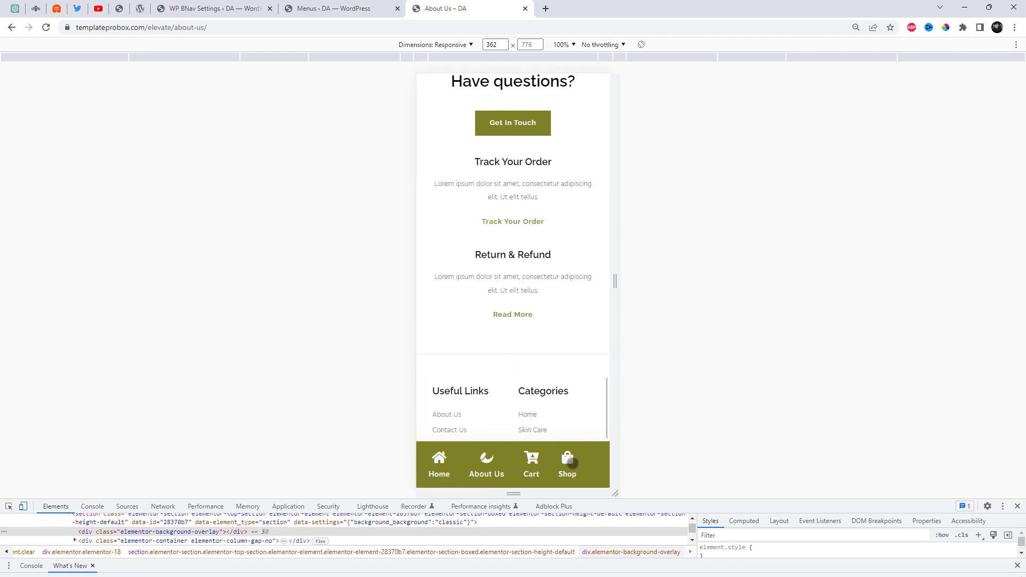
{"action": "scroll", "coordinate": [575, 463], "scroll_direction": "down", "scroll_amount": 3}
{"action": "left_click", "coordinate": [572, 463]}
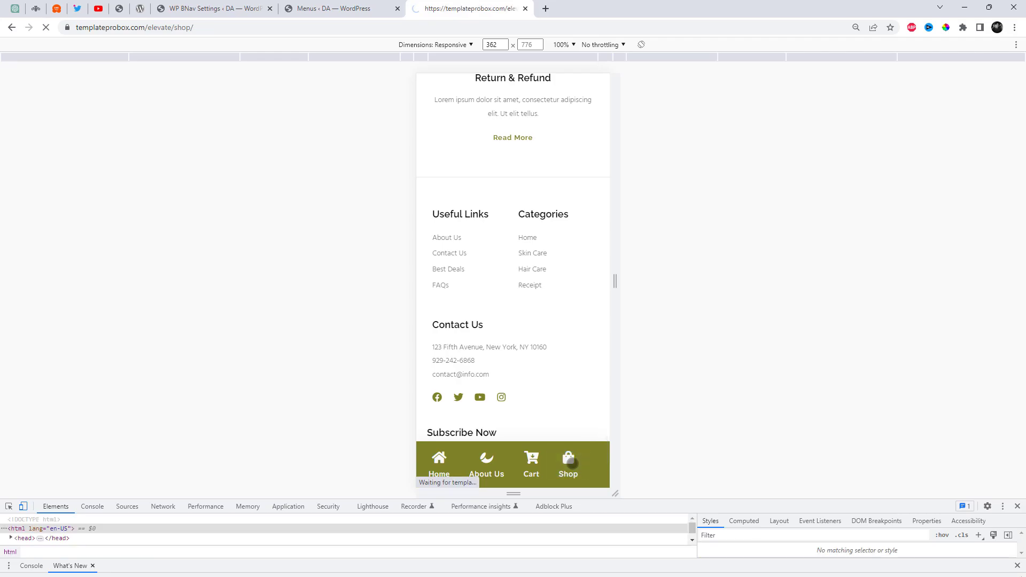
{"action": "scroll", "coordinate": [571, 452], "scroll_direction": "down", "scroll_amount": 5}
{"action": "scroll", "coordinate": [571, 439], "scroll_direction": "down", "scroll_amount": 5}
{"action": "scroll", "coordinate": [571, 439], "scroll_direction": "down", "scroll_amount": 5}
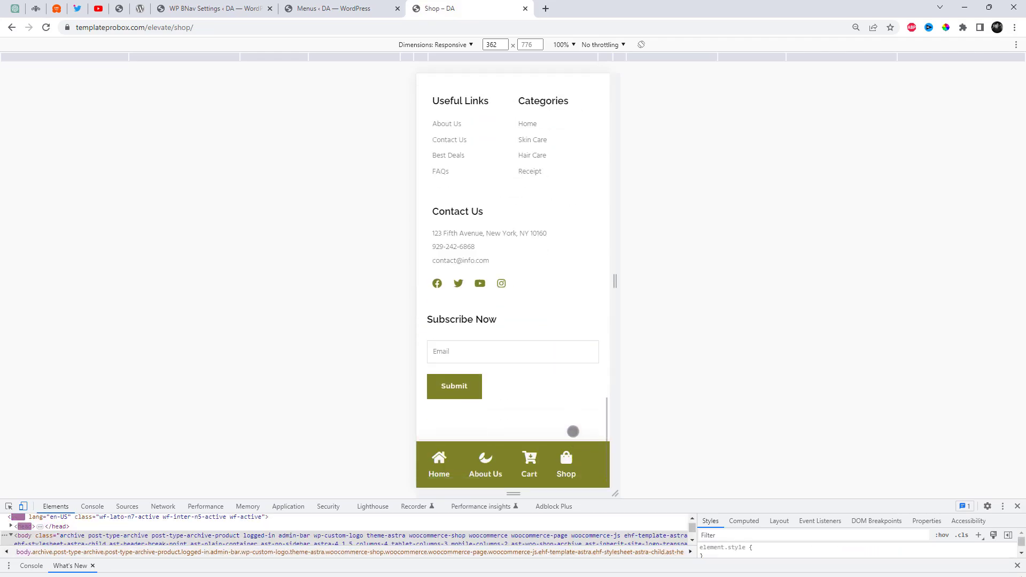
Set Number of grids to 4 in WP BNav Settings, save, and return to the Shop preview.
{"action": "left_click", "coordinate": [239, 6]}
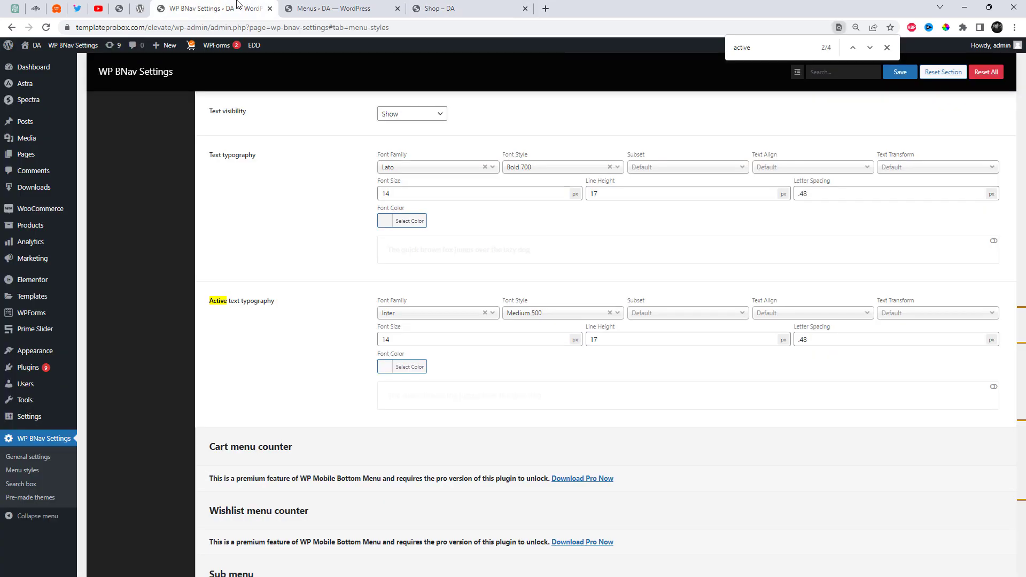
{"action": "scroll", "coordinate": [320, 71], "scroll_direction": "up", "scroll_amount": 5}
{"action": "scroll", "coordinate": [320, 72], "scroll_direction": "up", "scroll_amount": 5}
{"action": "scroll", "coordinate": [321, 72], "scroll_direction": "up", "scroll_amount": 10}
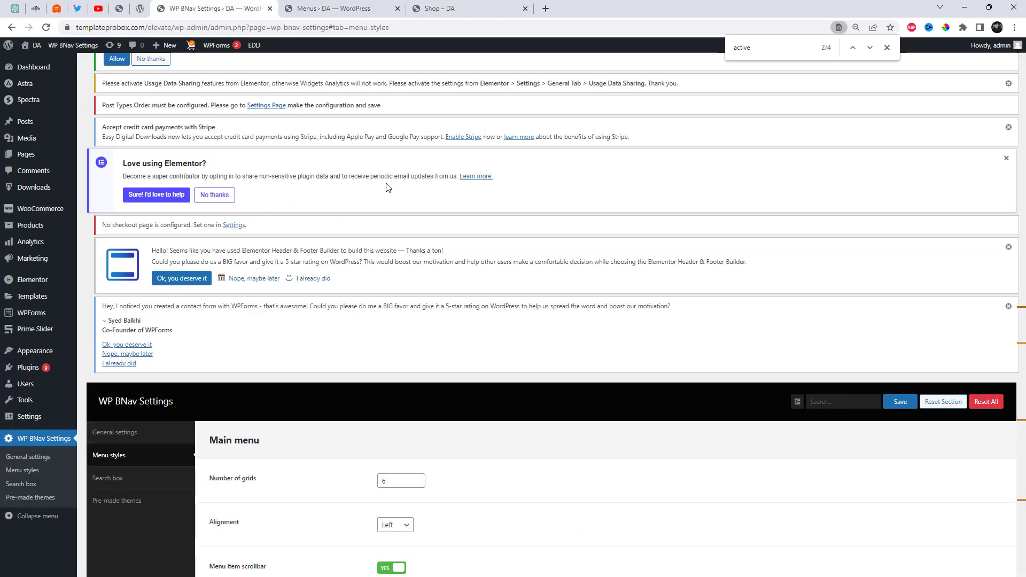
{"action": "left_click_drag", "start_coordinate": [414, 480], "coordinate": [340, 479]}
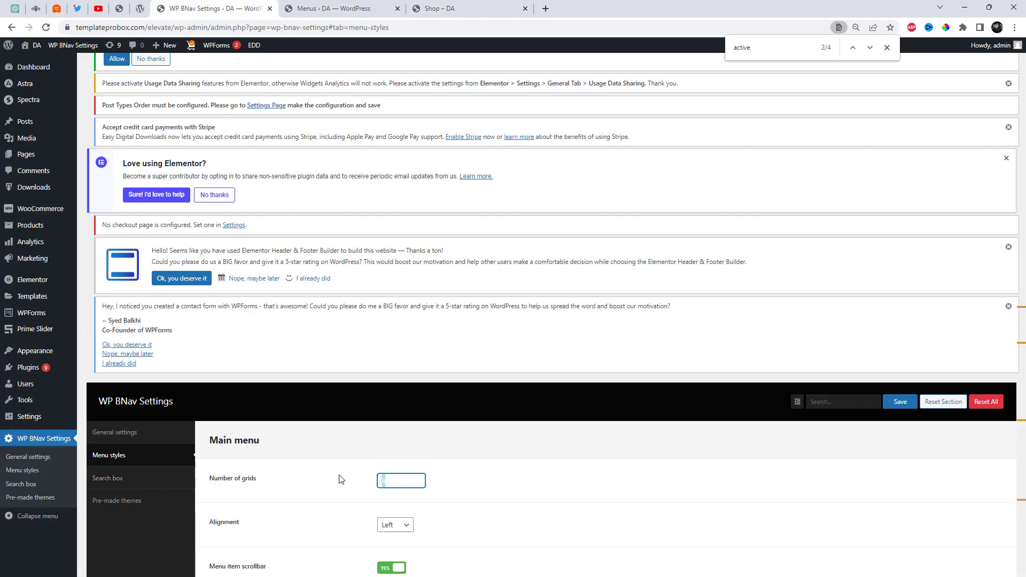
{"action": "left_click", "coordinate": [903, 406]}
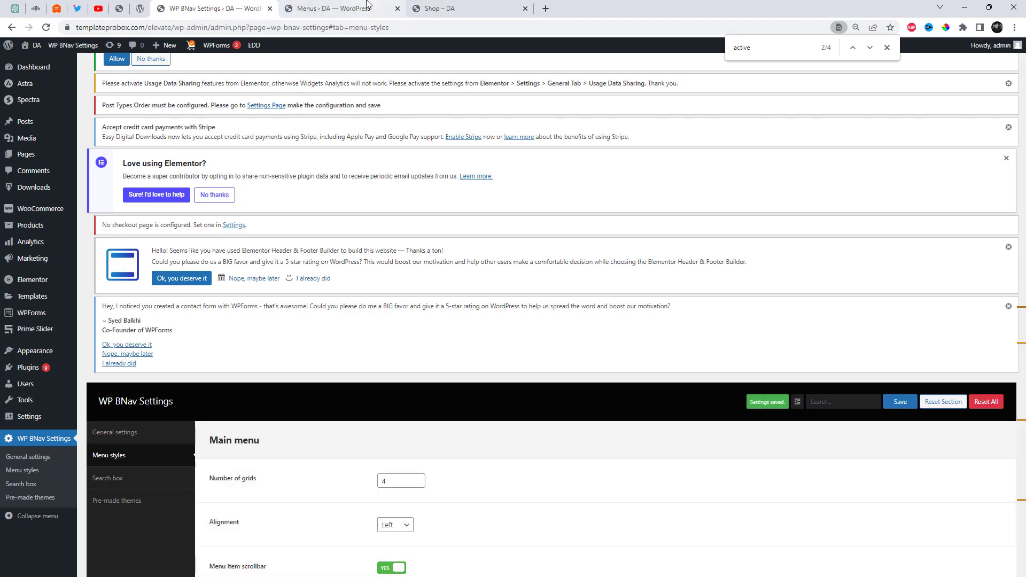
{"action": "left_click", "coordinate": [431, 6]}
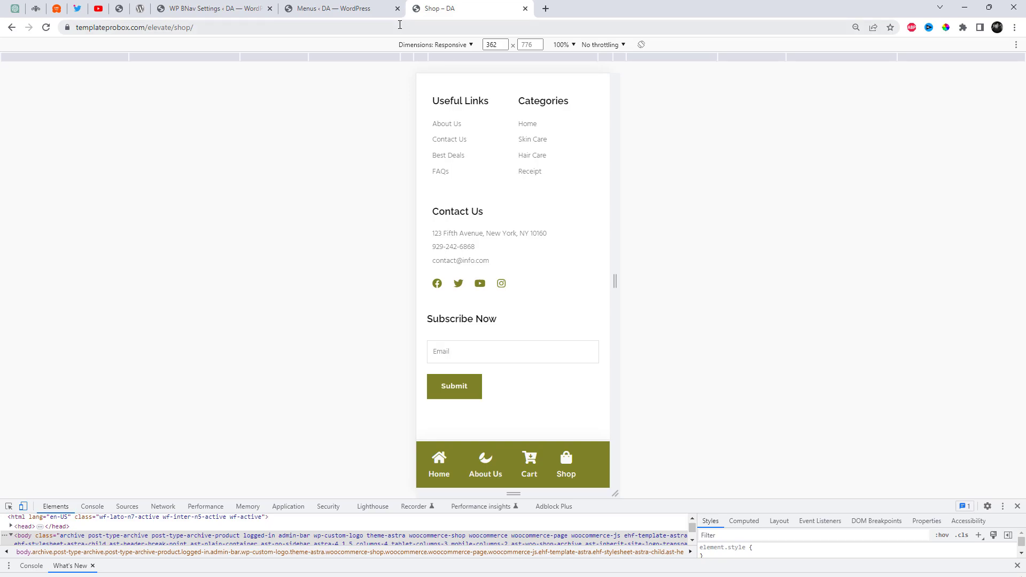
Reload the Shop page and narrow the phone preview width slightly.
{"action": "key", "text": "F5"}
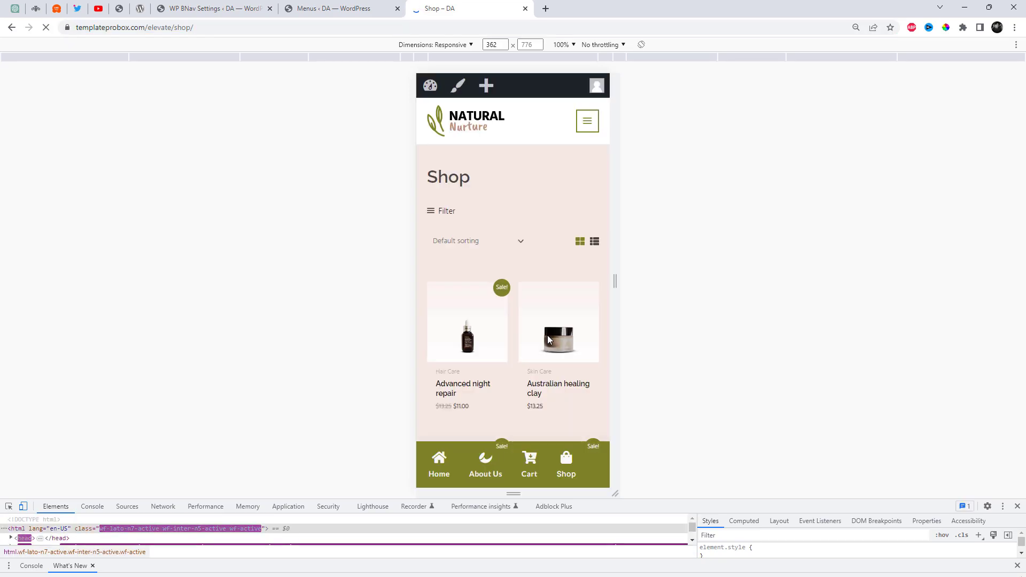
{"action": "scroll", "coordinate": [556, 374], "scroll_direction": "up", "scroll_amount": 5}
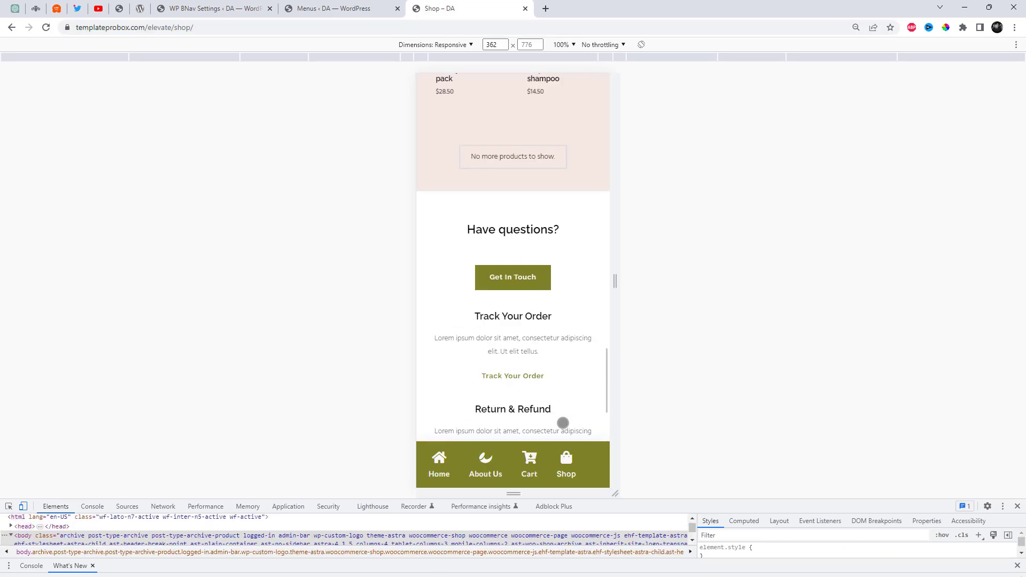
{"action": "scroll", "coordinate": [562, 421], "scroll_direction": "up", "scroll_amount": 5}
{"action": "left_click_drag", "start_coordinate": [613, 410], "coordinate": [600, 410]}
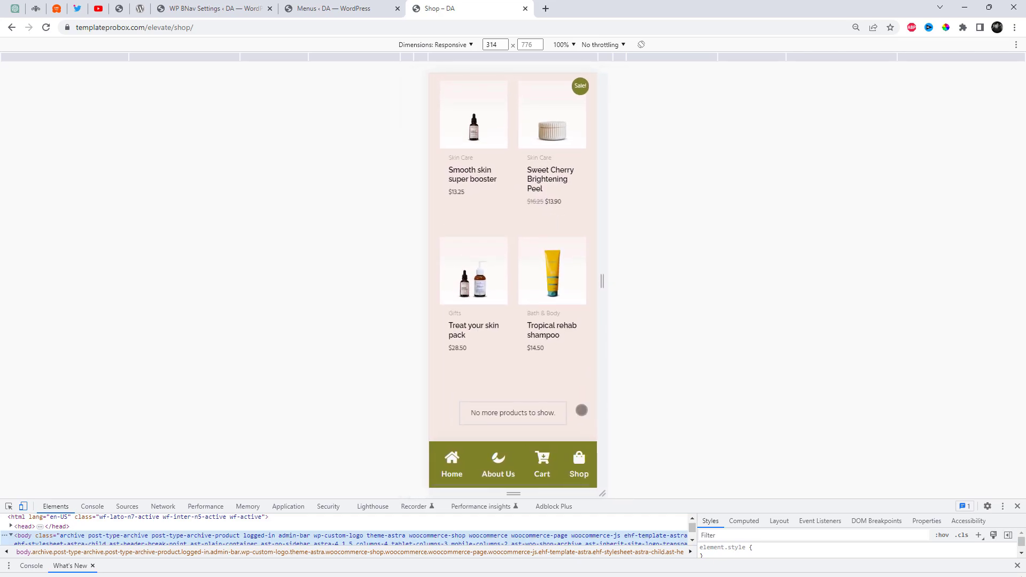
{"action": "scroll", "coordinate": [549, 409], "scroll_direction": "up", "scroll_amount": 5}
{"action": "scroll", "coordinate": [549, 410], "scroll_direction": "up", "scroll_amount": 5}
{"action": "scroll", "coordinate": [549, 409], "scroll_direction": "up", "scroll_amount": 3}
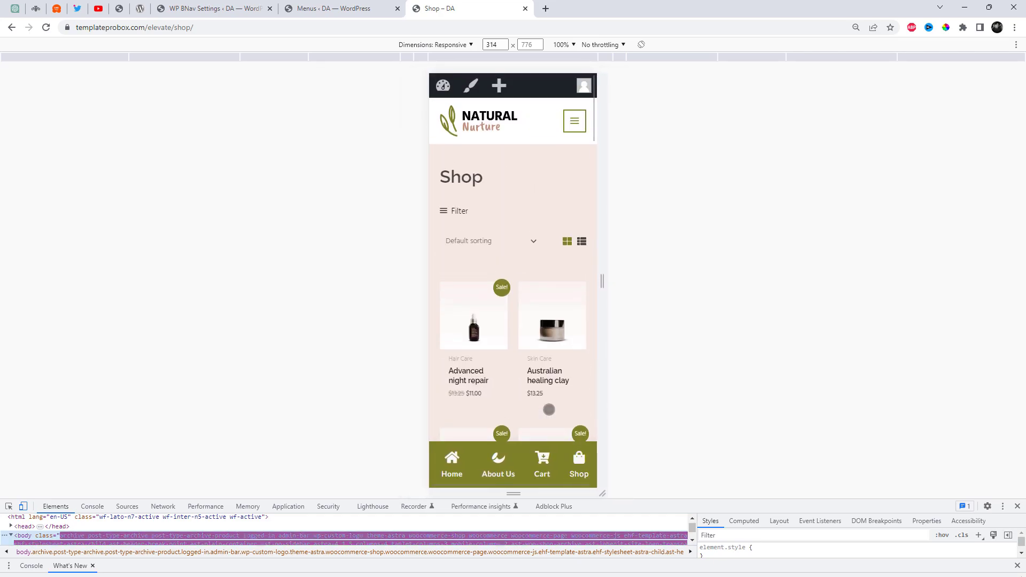
Go to the home page via the logo, scroll to the footer, then open About Us from the bottom bar.
{"action": "left_click", "coordinate": [478, 132]}
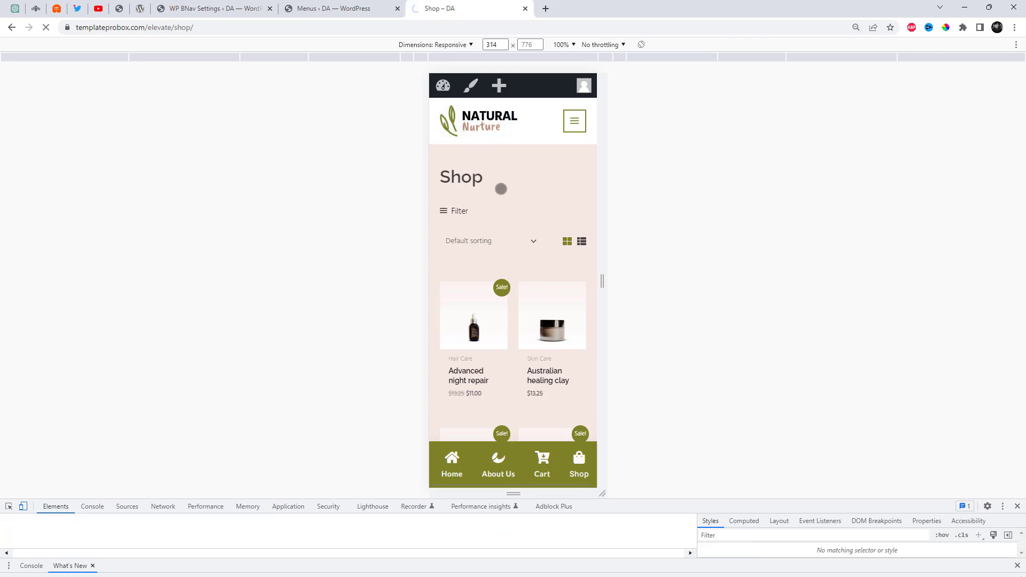
{"action": "scroll", "coordinate": [553, 355], "scroll_direction": "down", "scroll_amount": 3}
{"action": "scroll", "coordinate": [552, 355], "scroll_direction": "down", "scroll_amount": 5}
{"action": "scroll", "coordinate": [555, 368], "scroll_direction": "down", "scroll_amount": 5}
{"action": "scroll", "coordinate": [560, 382], "scroll_direction": "down", "scroll_amount": 5}
{"action": "scroll", "coordinate": [563, 392], "scroll_direction": "down", "scroll_amount": 5}
{"action": "scroll", "coordinate": [563, 392], "scroll_direction": "down", "scroll_amount": 5}
{"action": "scroll", "coordinate": [564, 391], "scroll_direction": "down", "scroll_amount": 5}
{"action": "scroll", "coordinate": [563, 392], "scroll_direction": "down", "scroll_amount": 5}
{"action": "left_click_drag", "start_coordinate": [605, 389], "coordinate": [611, 388]}
{"action": "scroll", "coordinate": [520, 380], "scroll_direction": "down", "scroll_amount": 5}
{"action": "scroll", "coordinate": [520, 380], "scroll_direction": "down", "scroll_amount": 5}
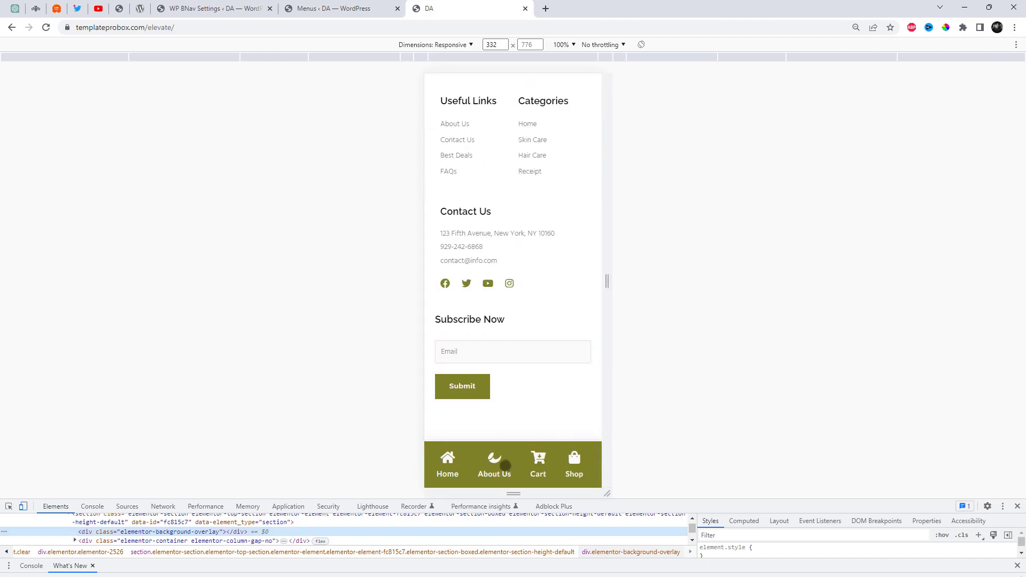
{"action": "left_click", "coordinate": [505, 465]}
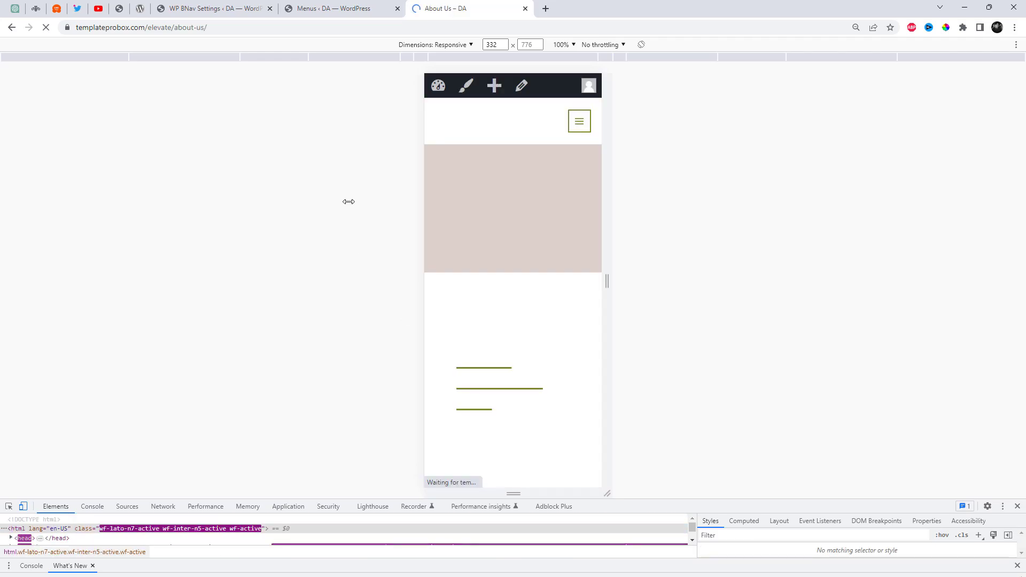
Import a light skin from WP BNav's Pre-made themes, confirming and dismissing the prompts.
{"action": "left_click", "coordinate": [214, 8]}
{"action": "left_click", "coordinate": [412, 272]}
{"action": "left_click", "coordinate": [430, 298]}
{"action": "scroll", "coordinate": [456, 303], "scroll_direction": "up", "scroll_amount": 7}
{"action": "scroll", "coordinate": [229, 262], "scroll_direction": "up", "scroll_amount": 8}
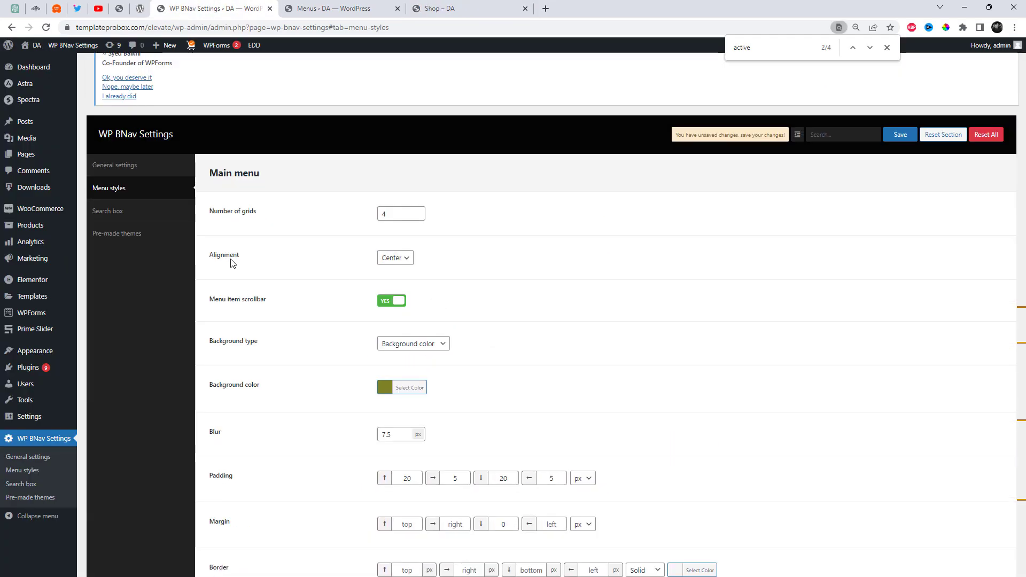
{"action": "left_click", "coordinate": [138, 238]}
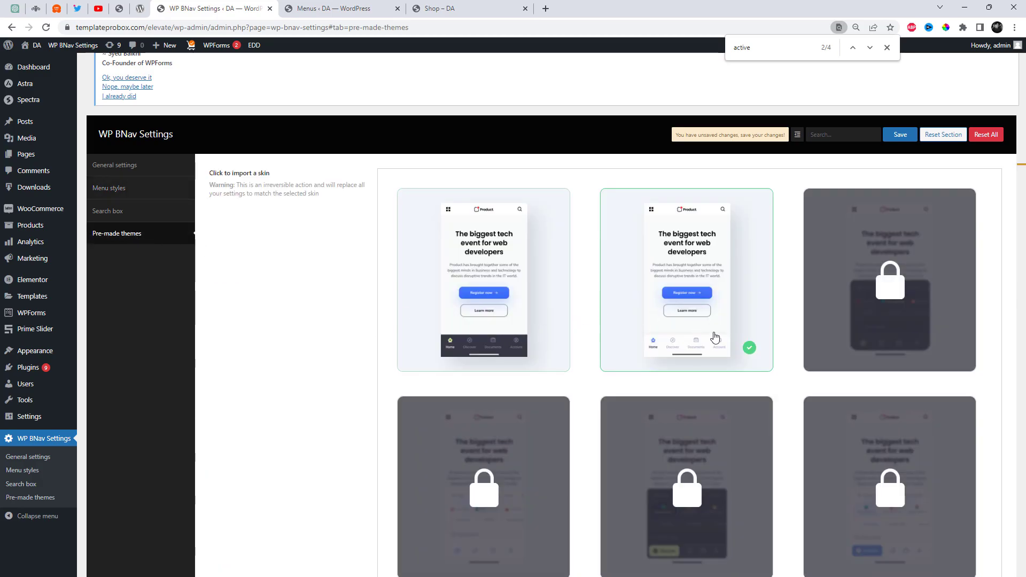
{"action": "left_click", "coordinate": [481, 323]}
{"action": "left_click", "coordinate": [557, 100]}
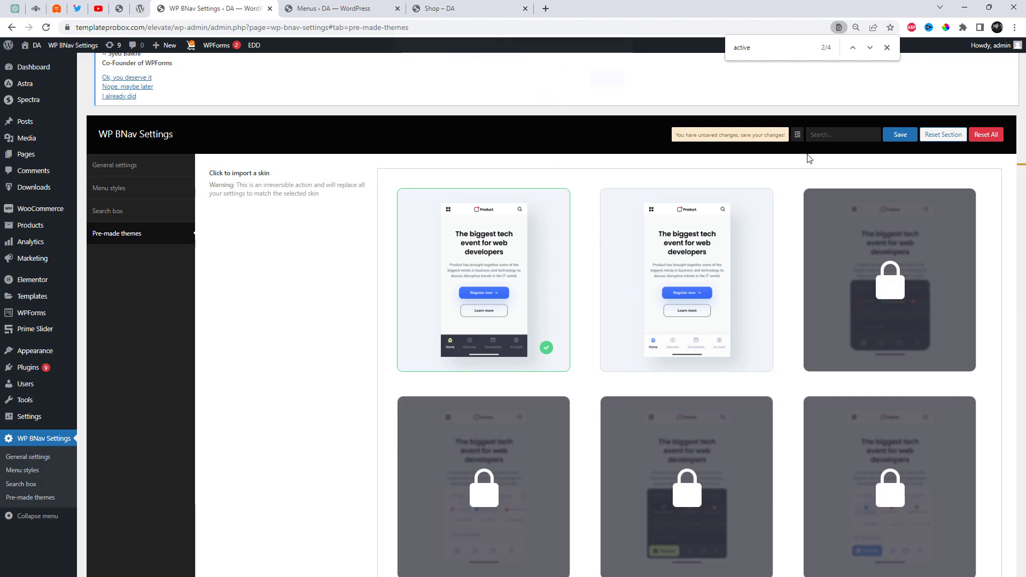
{"action": "left_click", "coordinate": [607, 89]}
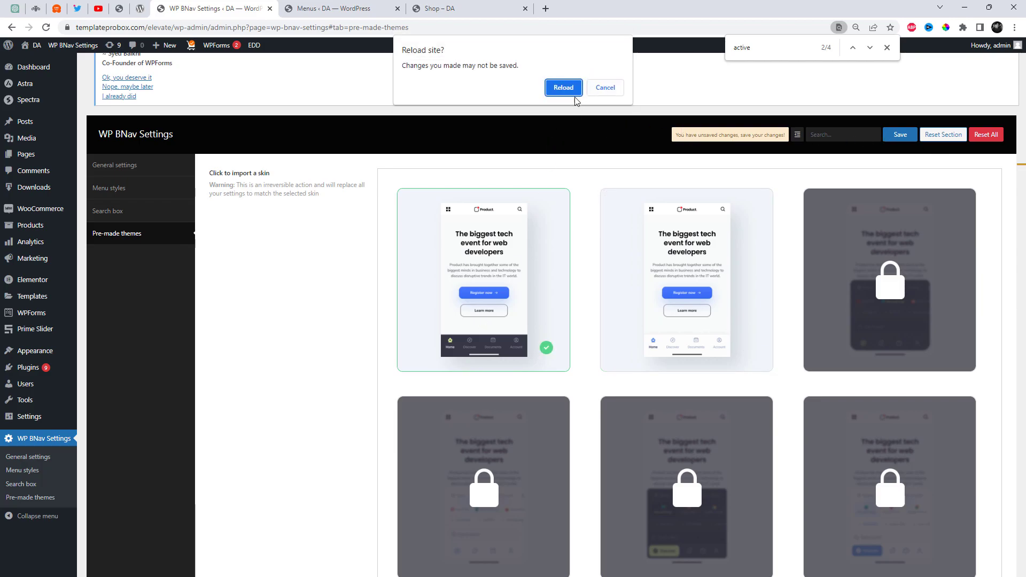
{"action": "left_click", "coordinate": [617, 89]}
Save the settings and view the restyled bar on the Shop page.
{"action": "left_click", "coordinate": [900, 134]}
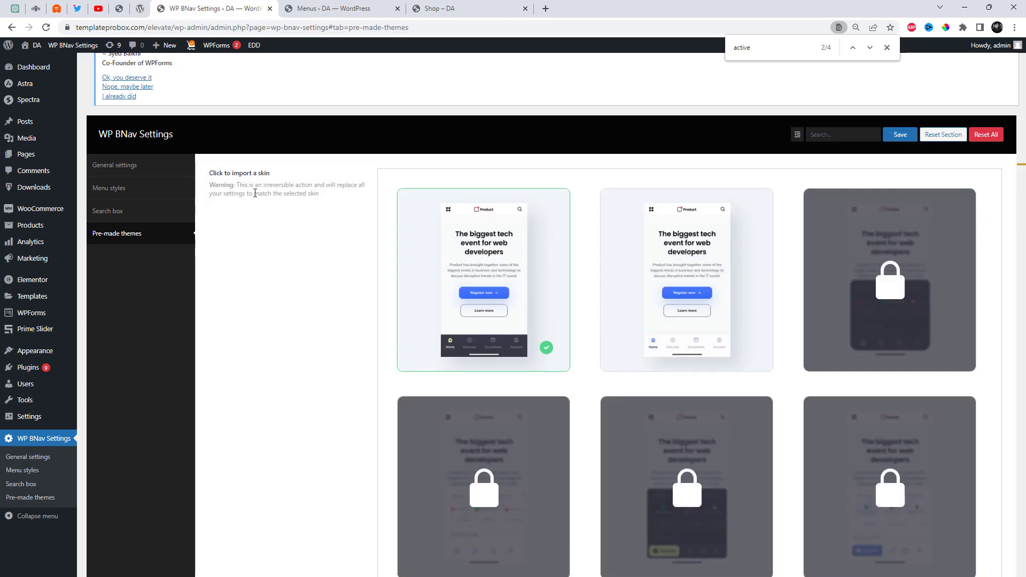
{"action": "key", "text": "ctrl+Tab"}
{"action": "key", "text": "ctrl+Tab"}
{"action": "scroll", "coordinate": [508, 359], "scroll_direction": "down", "scroll_amount": 5}
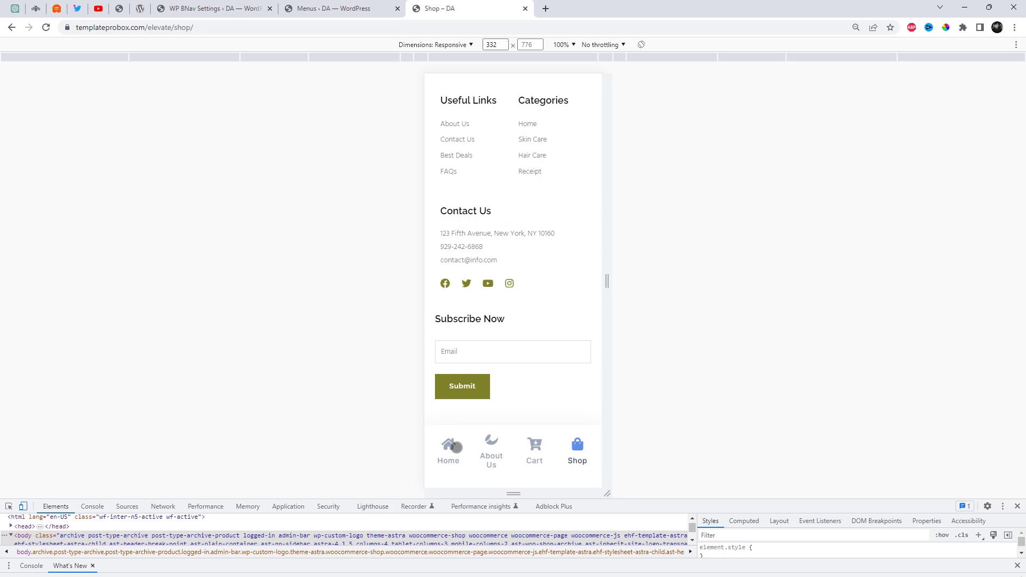
Open Home, About Us and Cart in turn from the light bottom menu.
{"action": "left_click", "coordinate": [456, 446]}
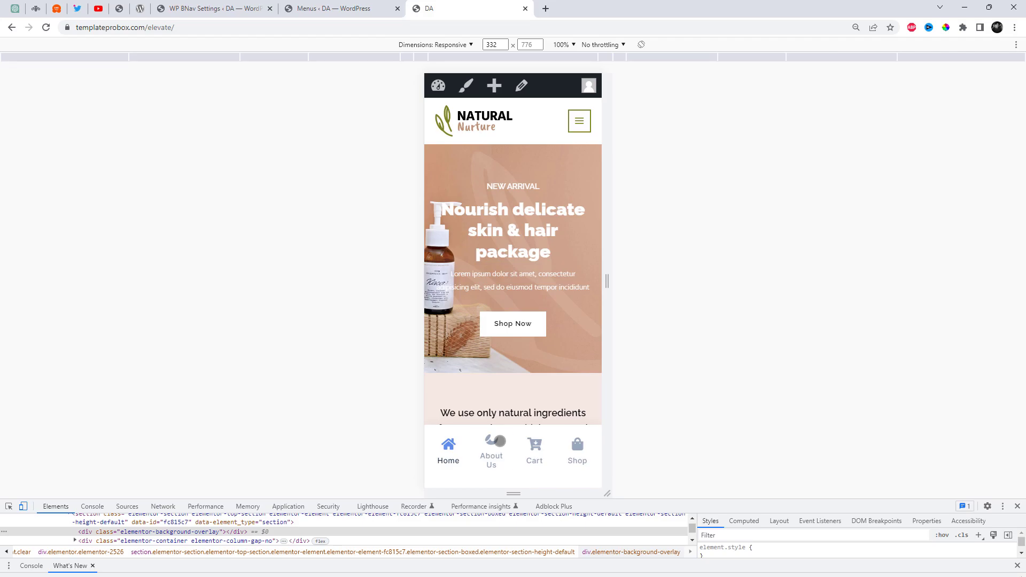
{"action": "left_click", "coordinate": [499, 441]}
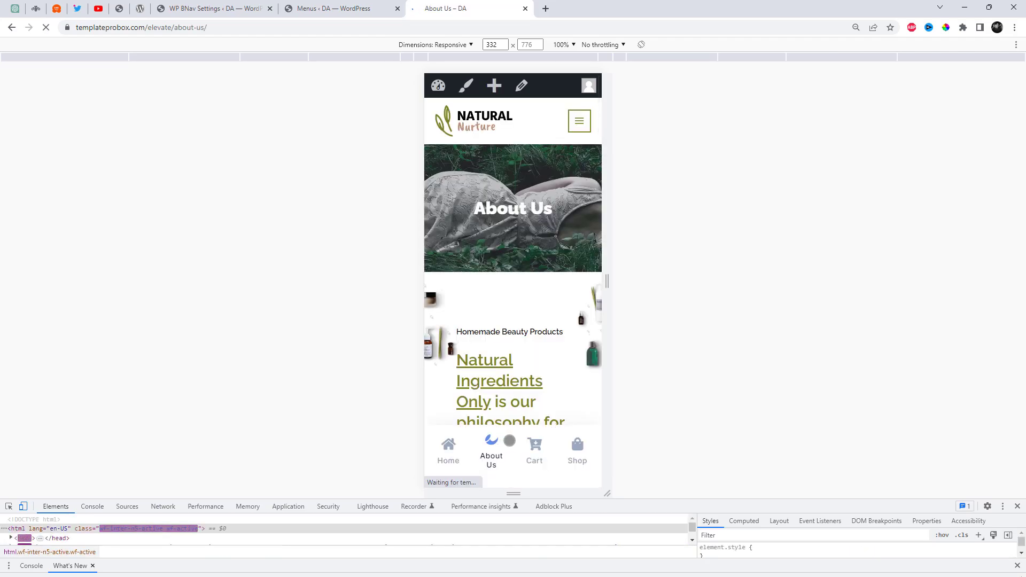
{"action": "scroll", "coordinate": [534, 447], "scroll_direction": "down", "scroll_amount": 6}
{"action": "left_click", "coordinate": [535, 449]}
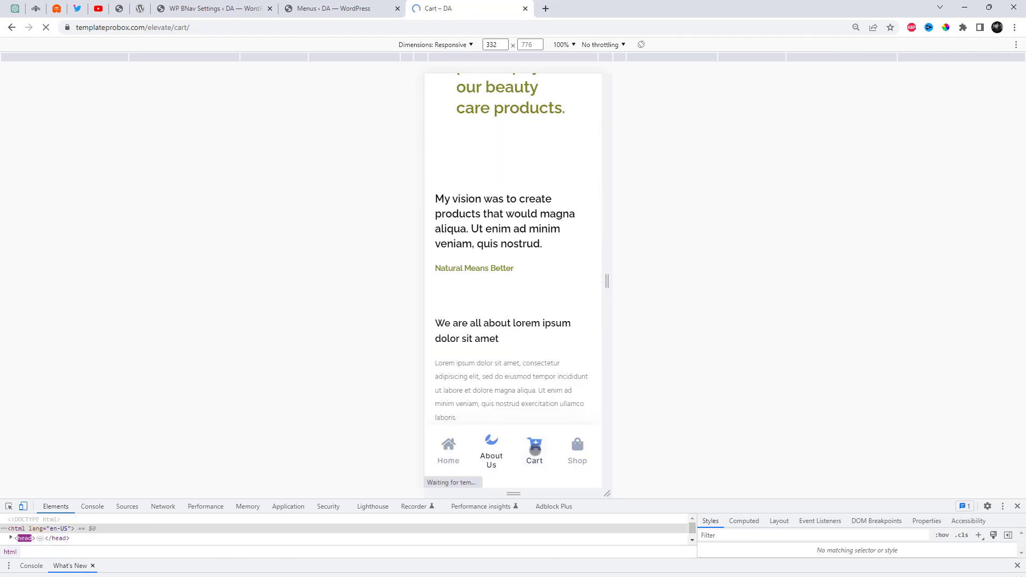
{"action": "scroll", "coordinate": [523, 402], "scroll_direction": "down", "scroll_amount": 5}
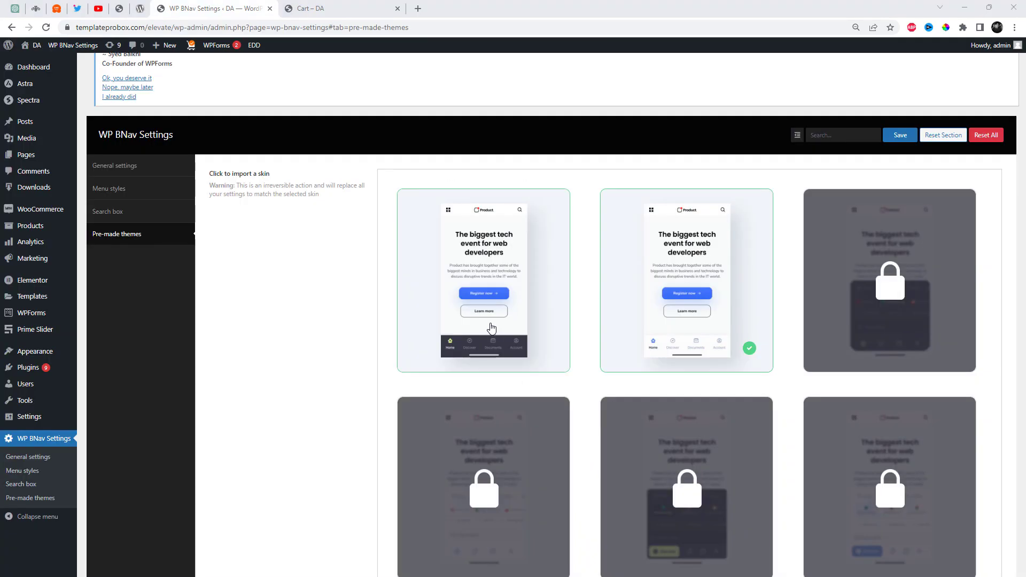
Import the first, dark pre-made skin and dismiss the success message.
{"action": "left_click", "coordinate": [492, 327]}
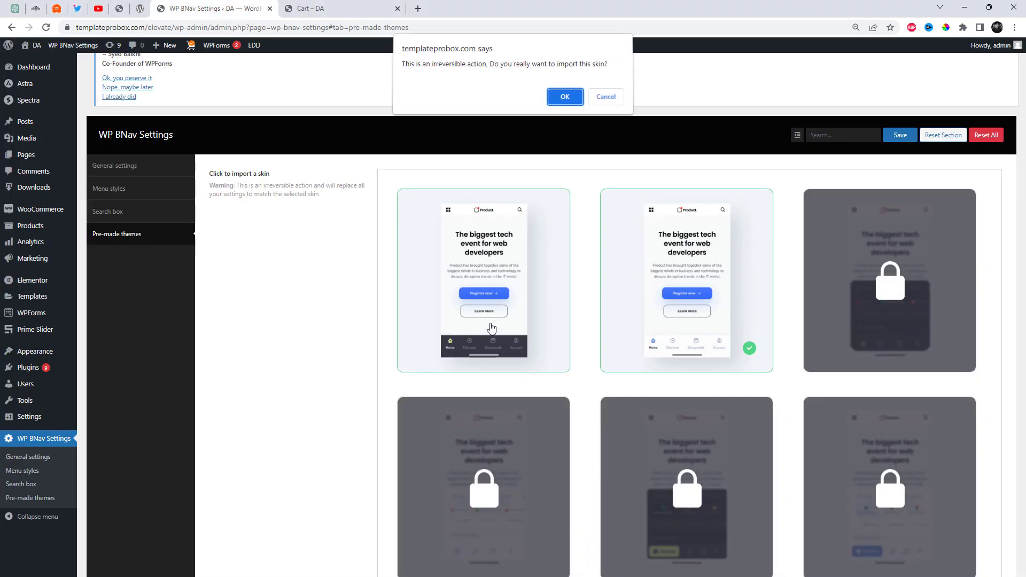
{"action": "left_click", "coordinate": [564, 104]}
{"action": "left_click", "coordinate": [613, 89]}
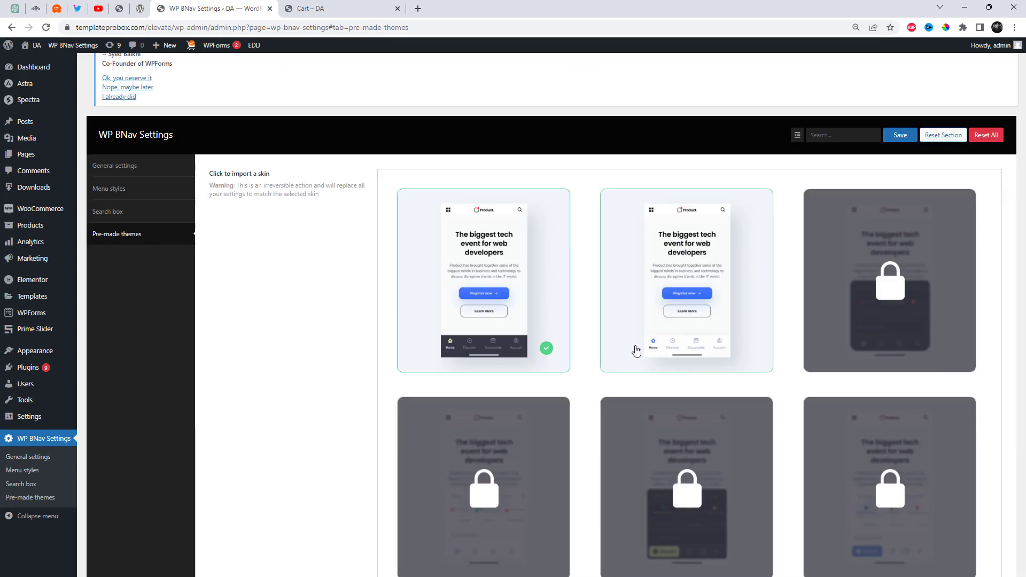
Save the settings and select the Cart page's address to reload it.
{"action": "scroll", "coordinate": [635, 346], "scroll_direction": "down", "scroll_amount": 2}
{"action": "scroll", "coordinate": [641, 240], "scroll_direction": "up", "scroll_amount": 2}
{"action": "left_click", "coordinate": [899, 136]}
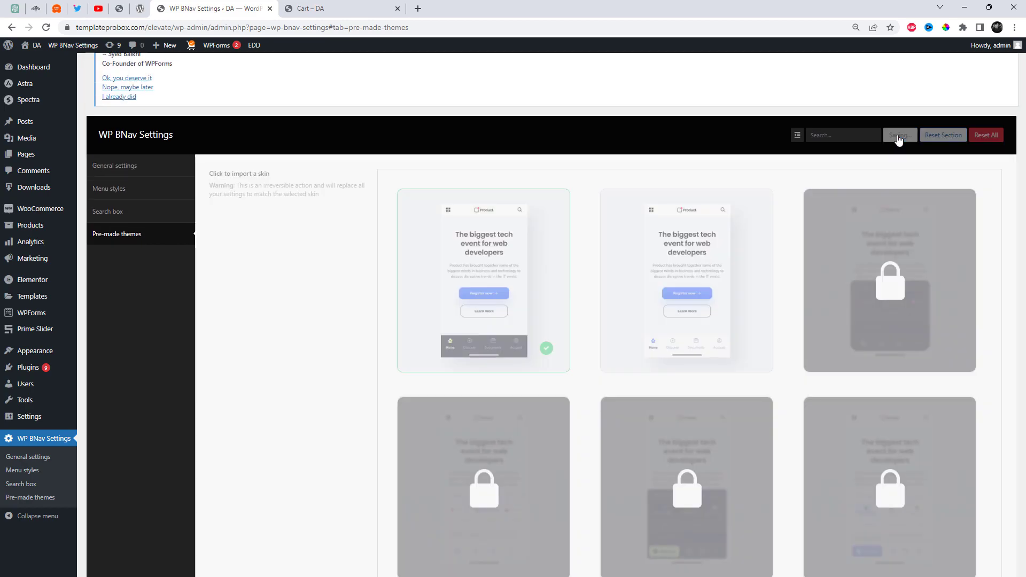
{"action": "left_click", "coordinate": [324, 8]}
{"action": "left_click", "coordinate": [358, 28]}
Reload the Cart page and open About Us from the dark menu.
{"action": "key", "text": "Return"}
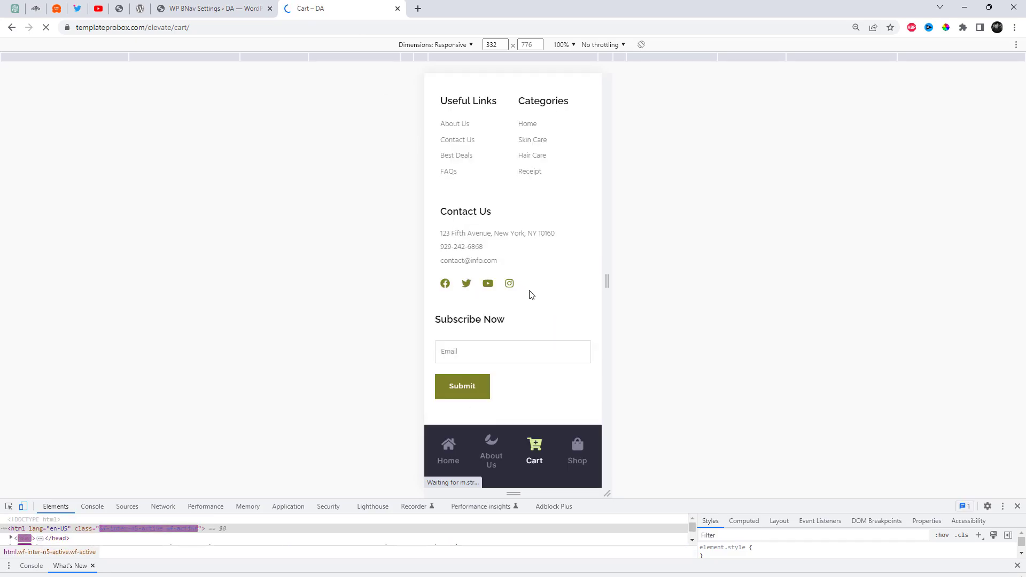
{"action": "left_click", "coordinate": [500, 457]}
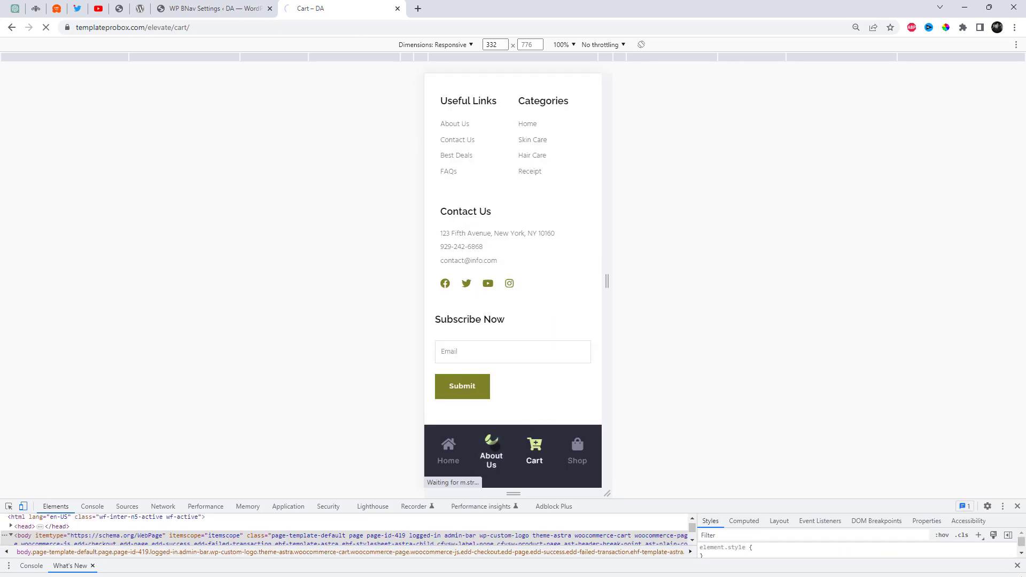
{"action": "scroll", "coordinate": [580, 415], "scroll_direction": "down", "scroll_amount": 5}
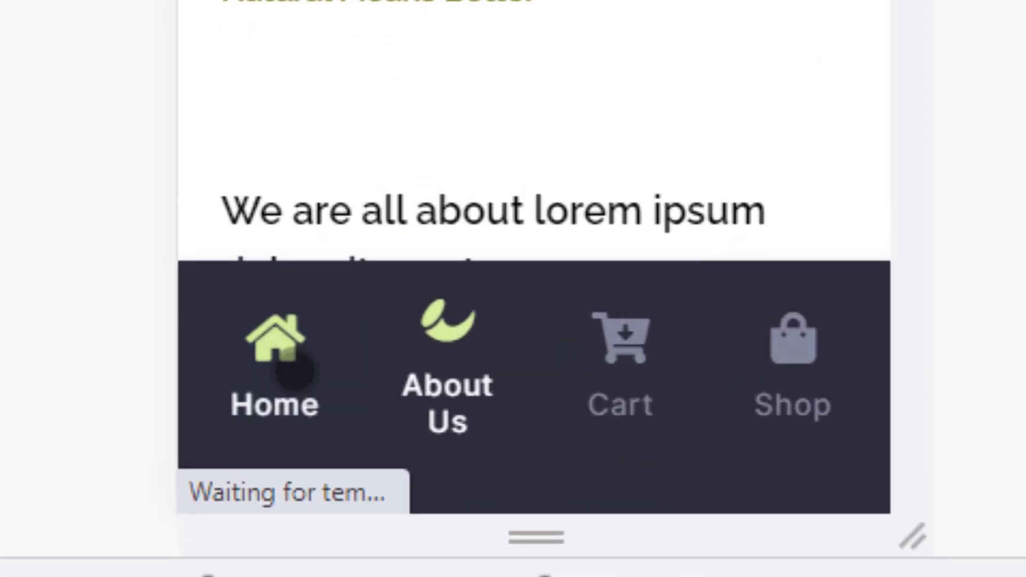
Return to Home from the dark menu and scroll down to the footer.
{"action": "left_click", "coordinate": [292, 372]}
{"action": "scroll", "coordinate": [445, 184], "scroll_direction": "down", "scroll_amount": 5}
{"action": "scroll", "coordinate": [653, 263], "scroll_direction": "down", "scroll_amount": 5}
{"action": "scroll", "coordinate": [449, 233], "scroll_direction": "down", "scroll_amount": 5}
{"action": "scroll", "coordinate": [591, 11], "scroll_direction": "down", "scroll_amount": 5}
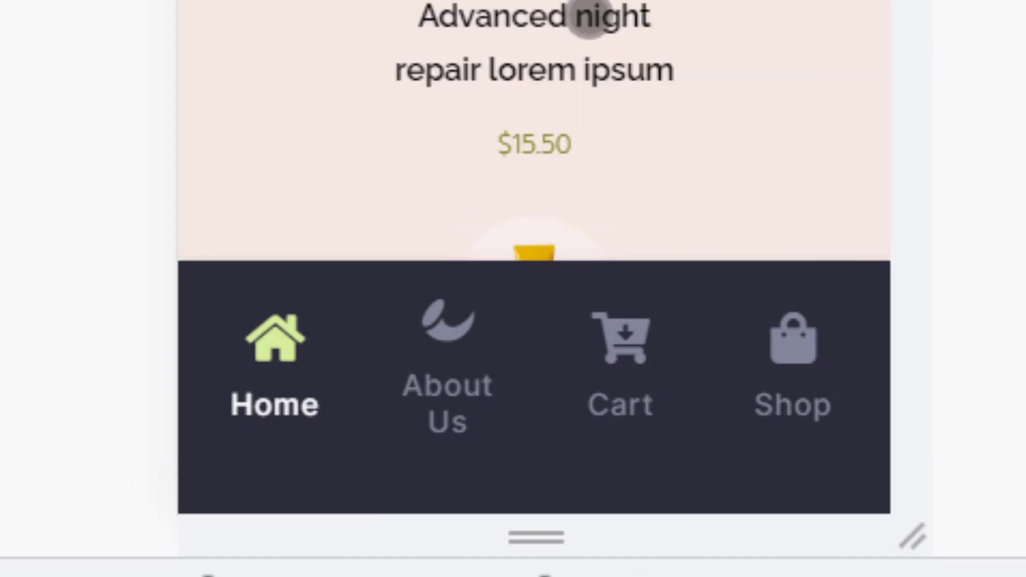
{"action": "scroll", "coordinate": [591, 23], "scroll_direction": "down", "scroll_amount": 5}
{"action": "scroll", "coordinate": [600, 34], "scroll_direction": "down", "scroll_amount": 5}
{"action": "scroll", "coordinate": [629, 73], "scroll_direction": "down", "scroll_amount": 5}
{"action": "scroll", "coordinate": [630, 72], "scroll_direction": "down", "scroll_amount": 5}
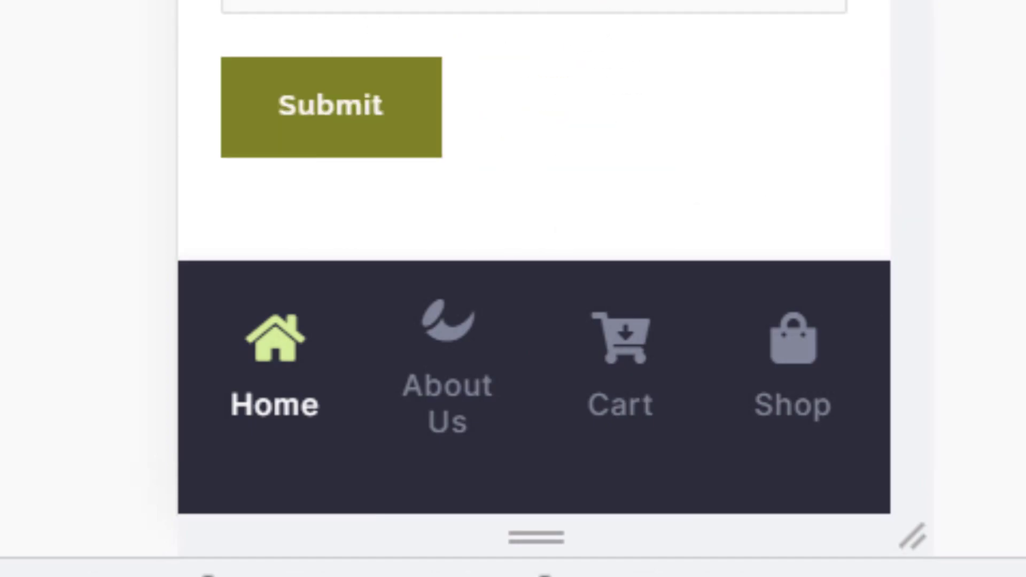
Drag the responsive viewport's right edge out to 520 px width.
{"action": "left_click_drag", "start_coordinate": [621, 308], "coordinate": [653, 322]}
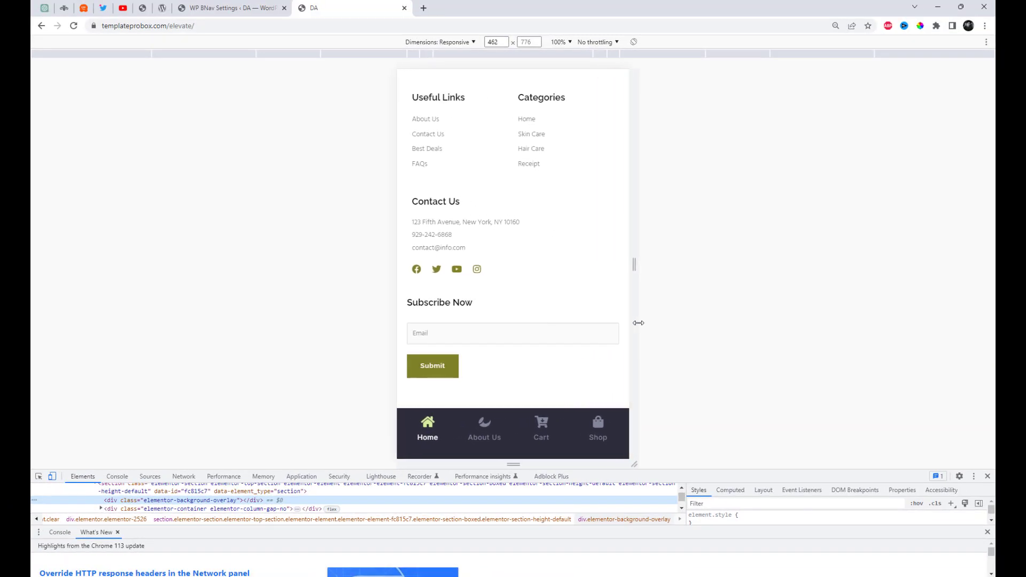